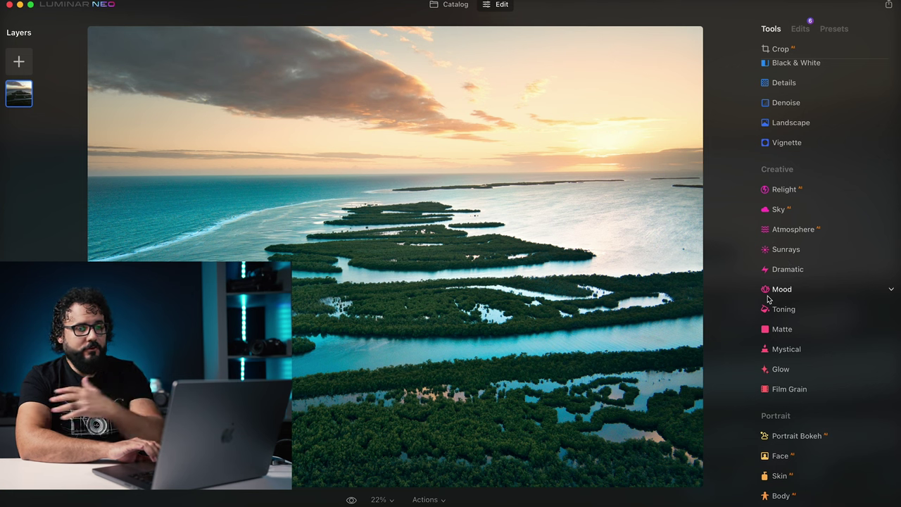
Review the landscape's list of applied edits and compare the photo with and without the RAW Develop edit
{"action": "scroll", "coordinate": [832, 336], "scroll_direction": "down", "scroll_amount": 1}
{"action": "scroll", "coordinate": [831, 336], "scroll_direction": "down", "scroll_amount": 5}
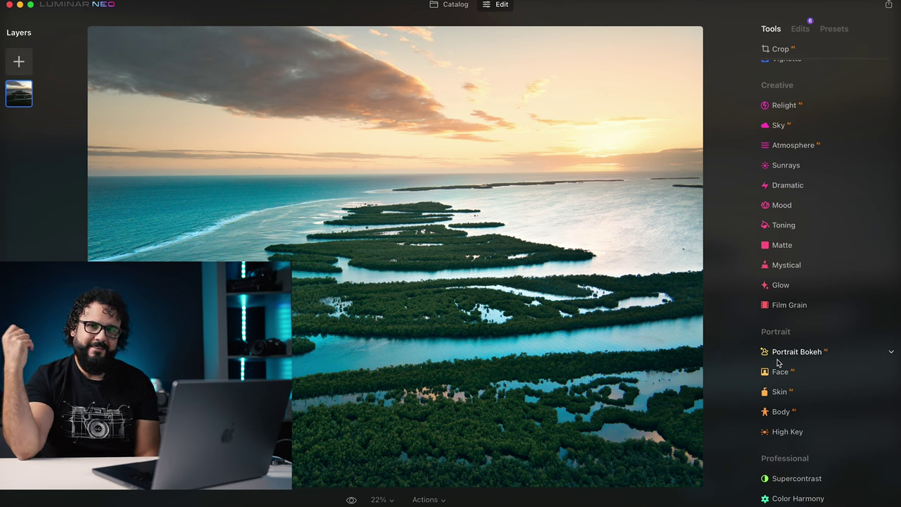
{"action": "left_click", "coordinate": [800, 28]}
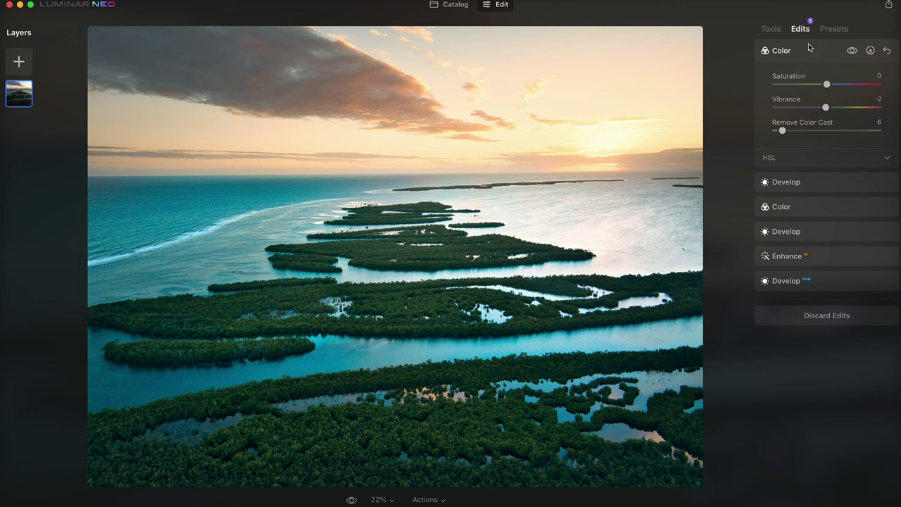
{"action": "left_click", "coordinate": [806, 282]}
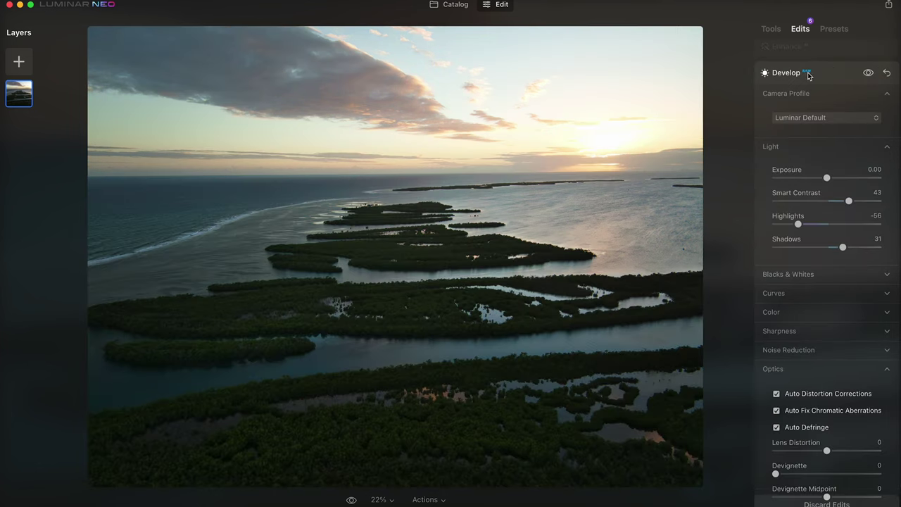
{"action": "left_click", "coordinate": [869, 78]}
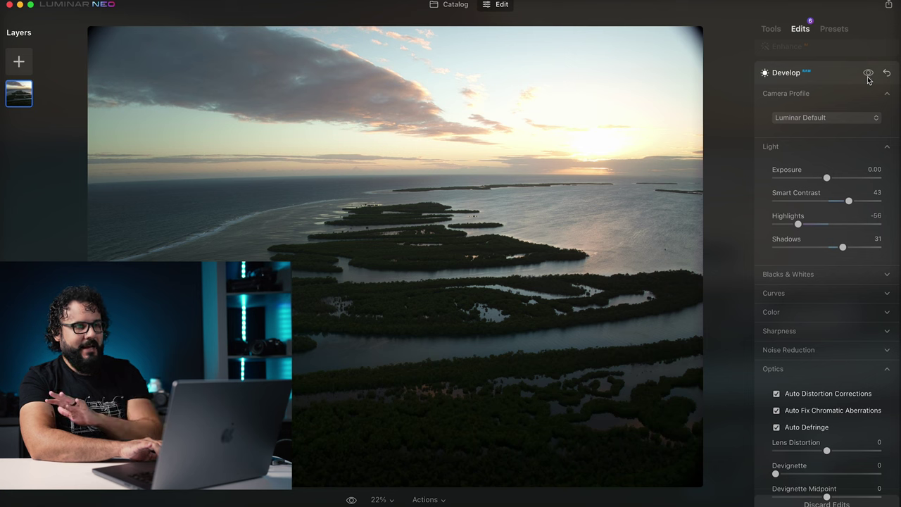
{"action": "left_click", "coordinate": [868, 75]}
{"action": "left_click", "coordinate": [867, 77]}
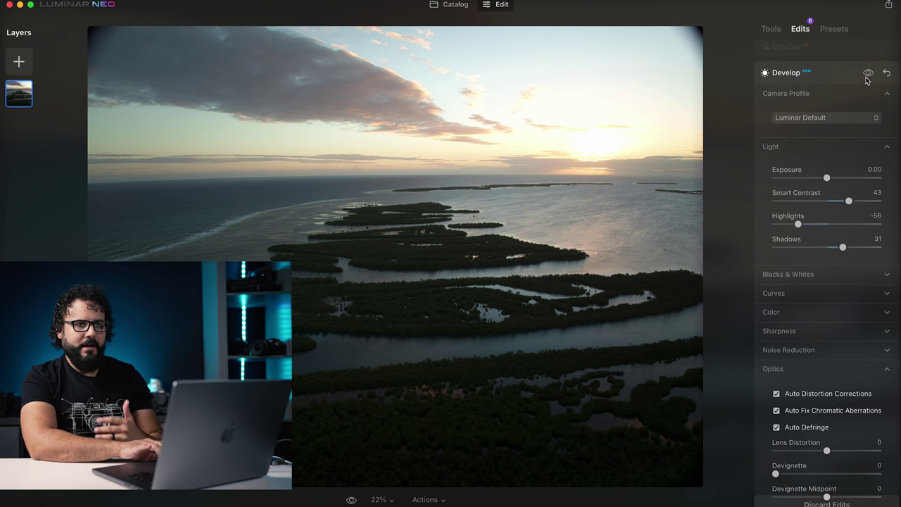
{"action": "left_click", "coordinate": [867, 79]}
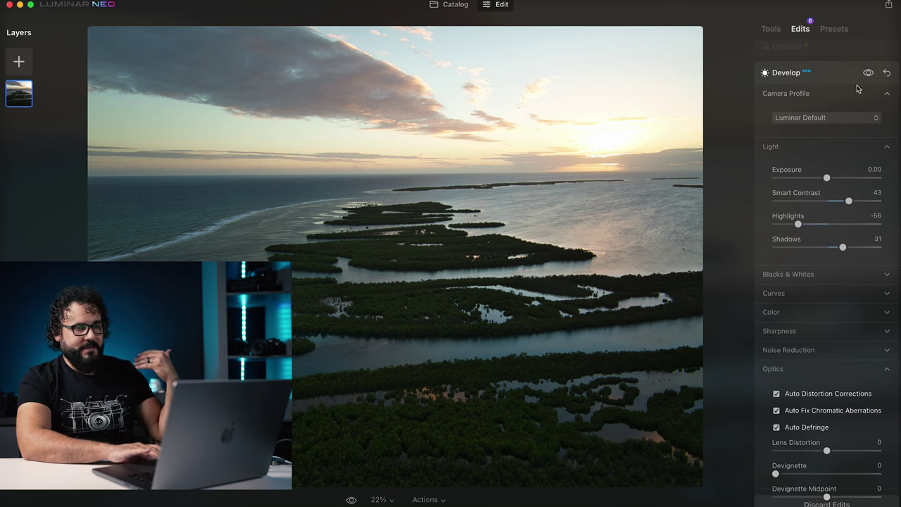
Examine the Enhance edit and the light, curve channel and color settings of the Develop edit applied right after it
{"action": "scroll", "coordinate": [858, 88], "scroll_direction": "up", "scroll_amount": 3}
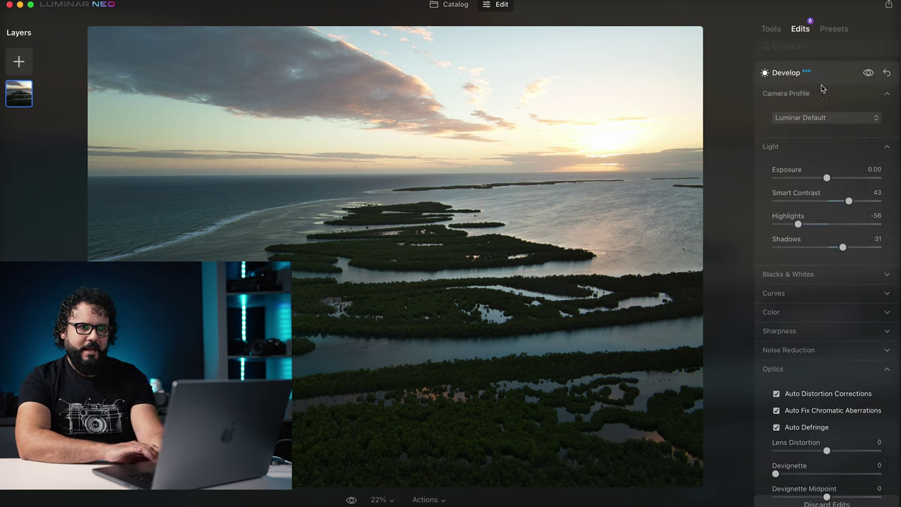
{"action": "left_click", "coordinate": [806, 51]}
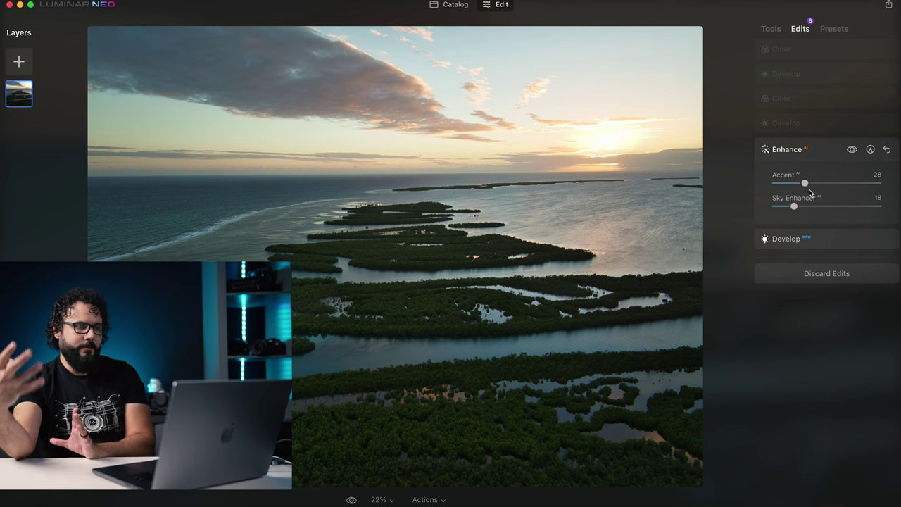
{"action": "left_click", "coordinate": [787, 124]}
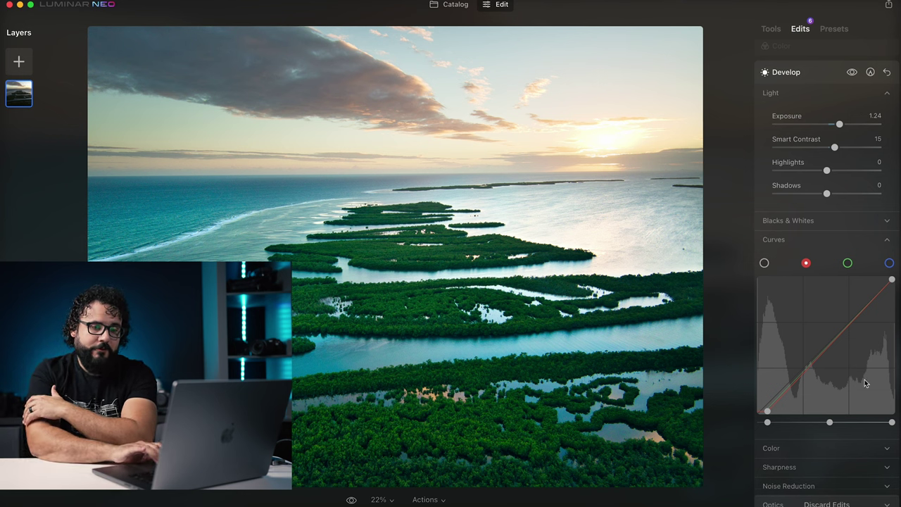
{"action": "left_click", "coordinate": [847, 263]}
{"action": "left_click", "coordinate": [764, 264]}
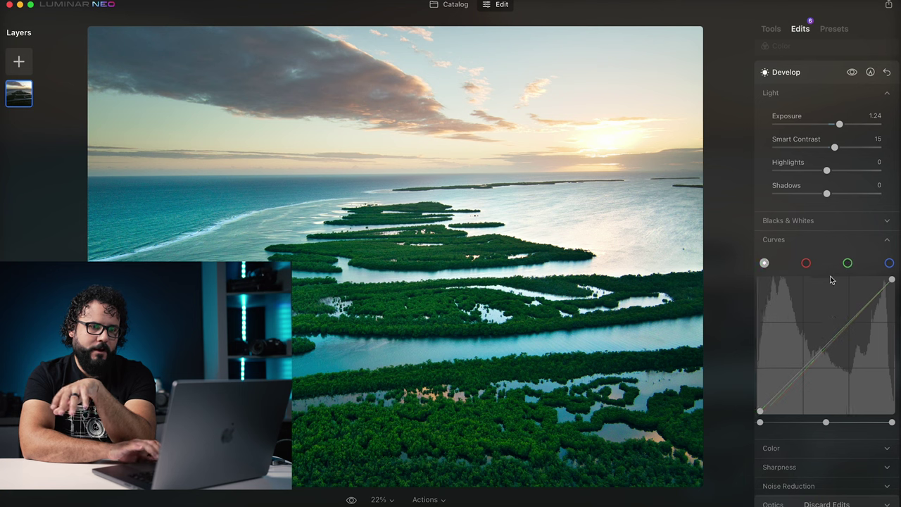
{"action": "scroll", "coordinate": [830, 280], "scroll_direction": "down", "scroll_amount": 3}
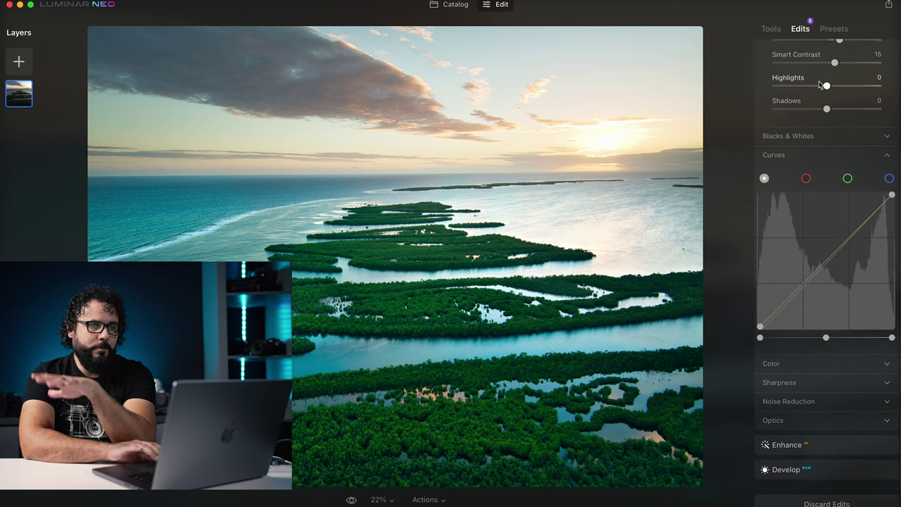
{"action": "left_click", "coordinate": [815, 364]}
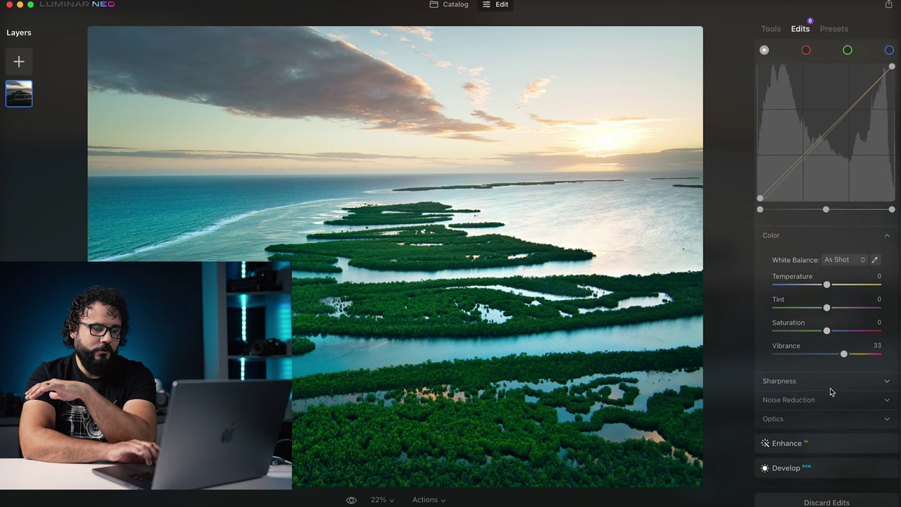
{"action": "left_click", "coordinate": [809, 469]}
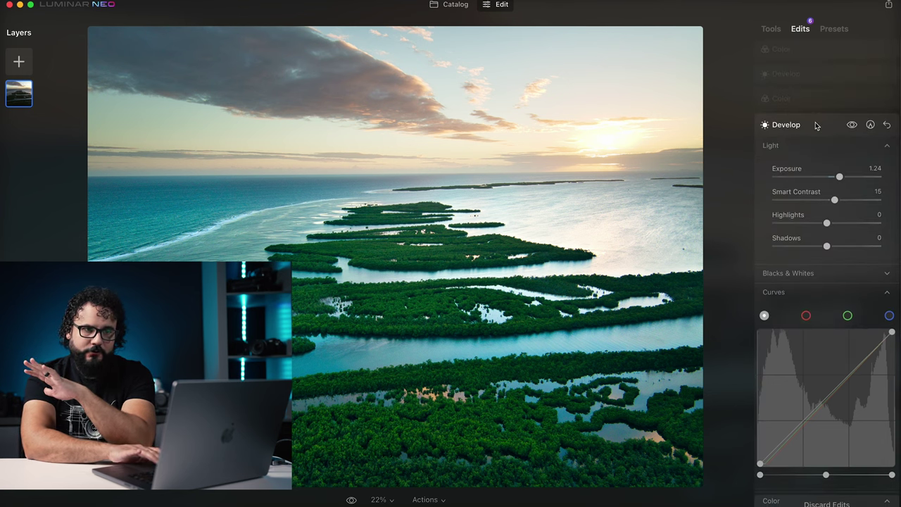
Open the more recent Develop edit and compare the landscape with and without it
{"action": "left_click", "coordinate": [815, 126]}
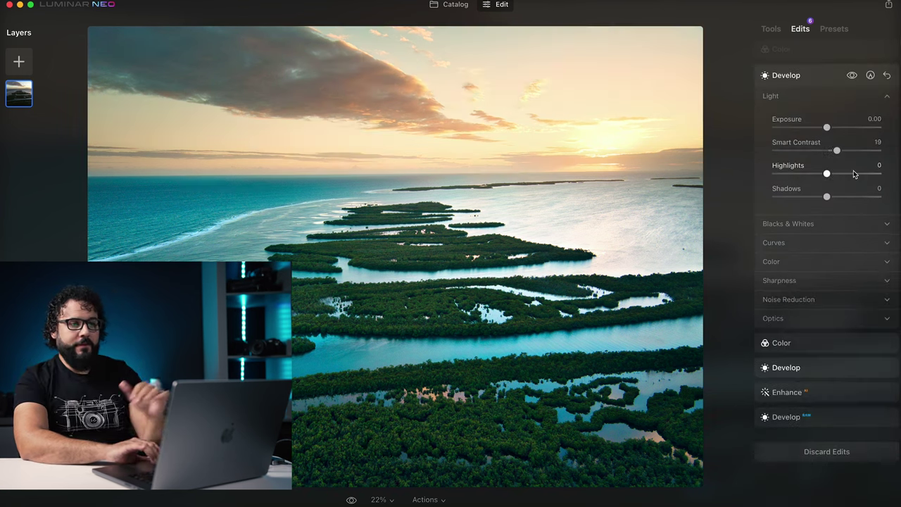
{"action": "left_click", "coordinate": [849, 80]}
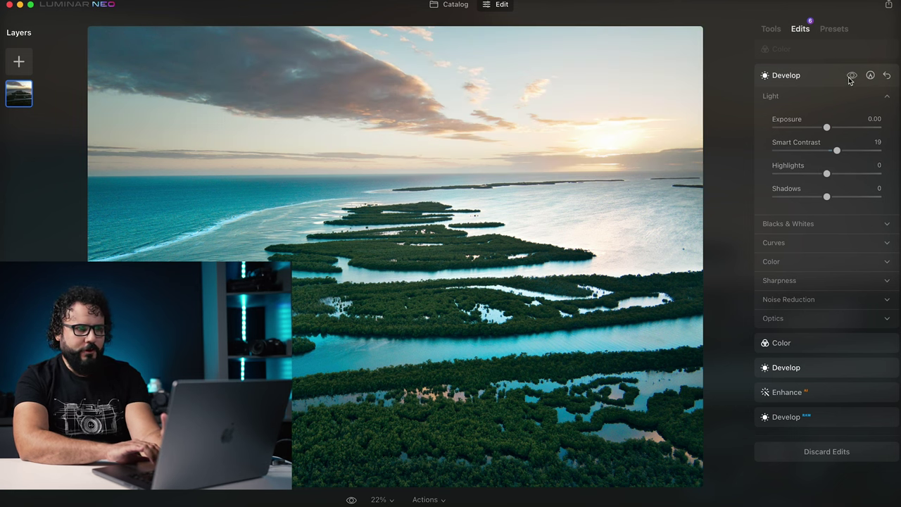
{"action": "left_click", "coordinate": [849, 80]}
{"action": "left_click", "coordinate": [849, 79]}
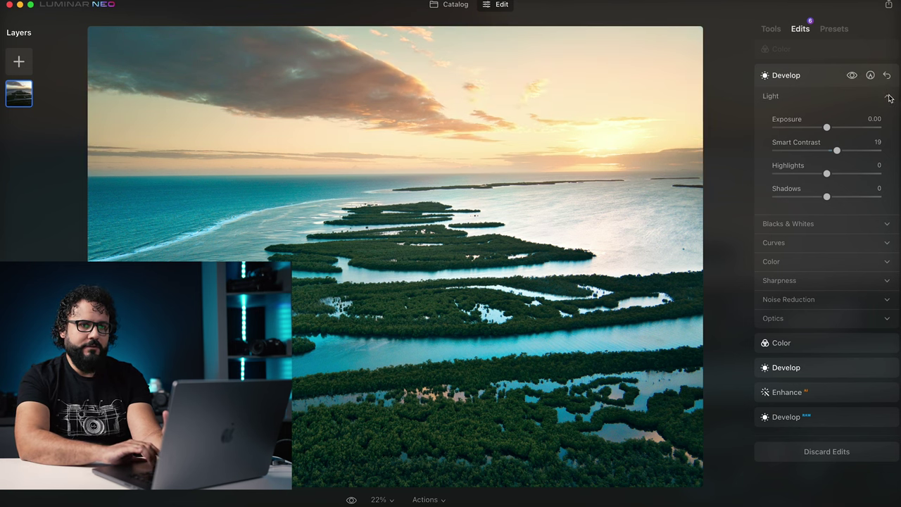
Show the paint mask of this Develop edit over the photo and toggle the edit's effect off and on
{"action": "left_click", "coordinate": [871, 75]}
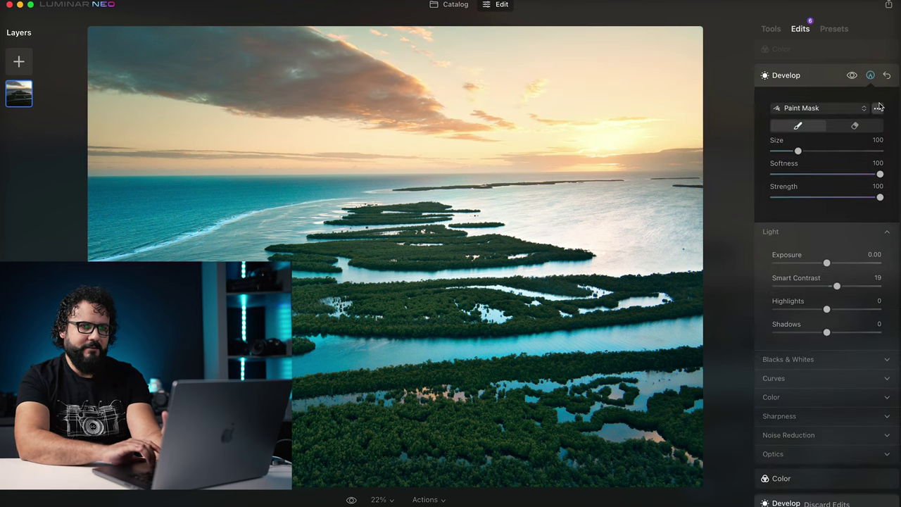
{"action": "left_click", "coordinate": [879, 108]}
{"action": "left_click", "coordinate": [858, 167]}
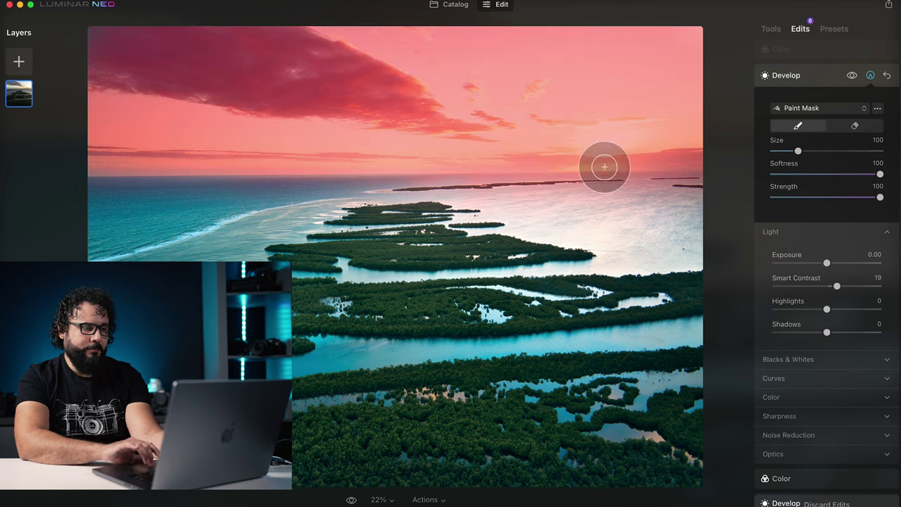
{"action": "left_click", "coordinate": [852, 74]}
{"action": "left_click", "coordinate": [852, 75]}
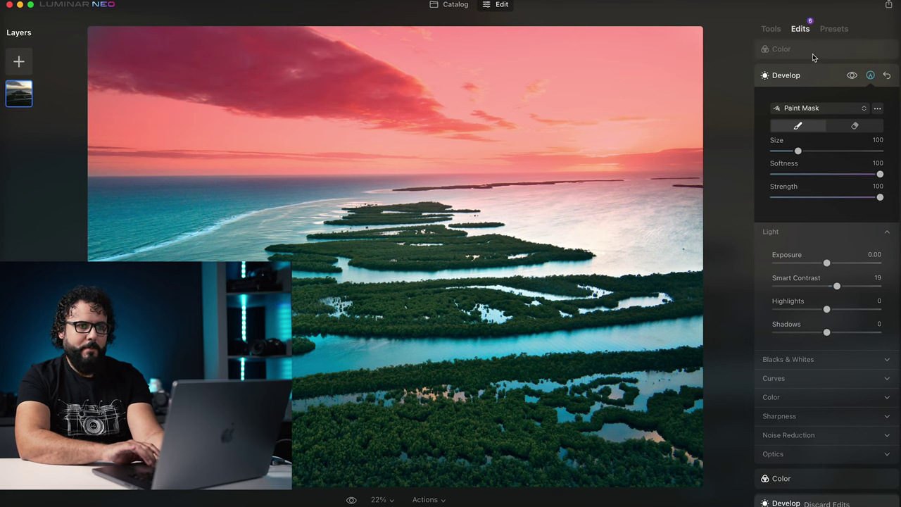
Examine the HSL hue adjustments of the most recent Color edit and switch them to Saturation
{"action": "left_click", "coordinate": [813, 52]}
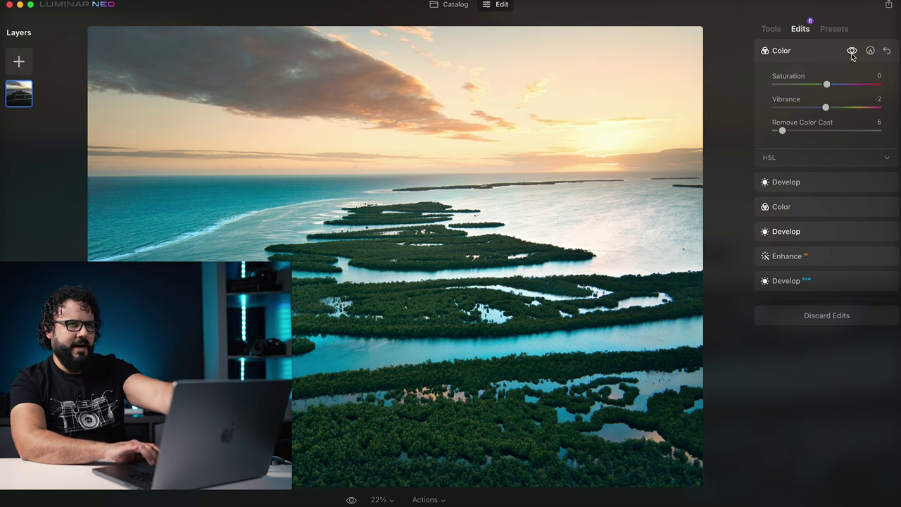
{"action": "left_click", "coordinate": [813, 163]}
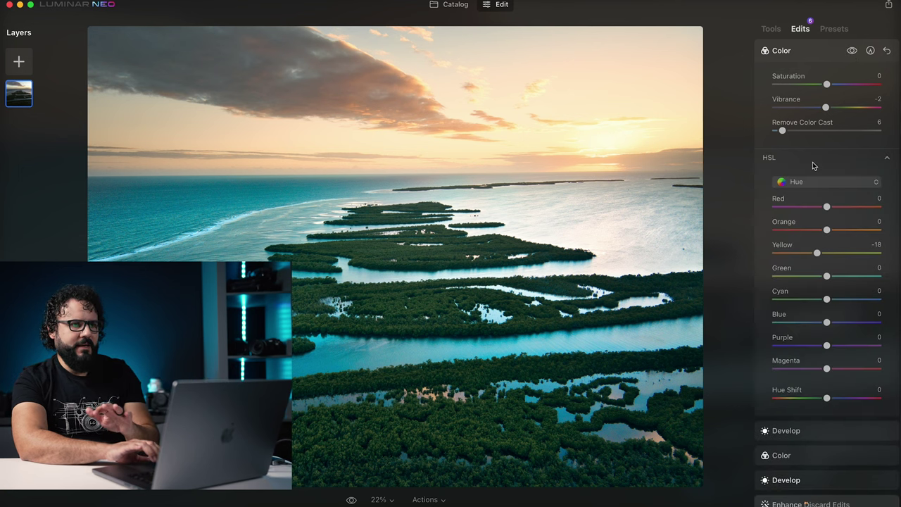
{"action": "left_click", "coordinate": [820, 182]}
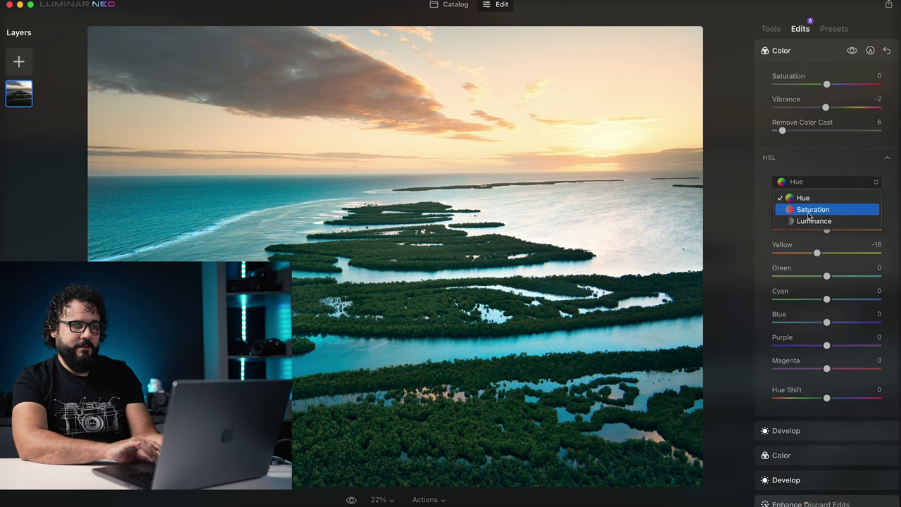
{"action": "left_click", "coordinate": [814, 207]}
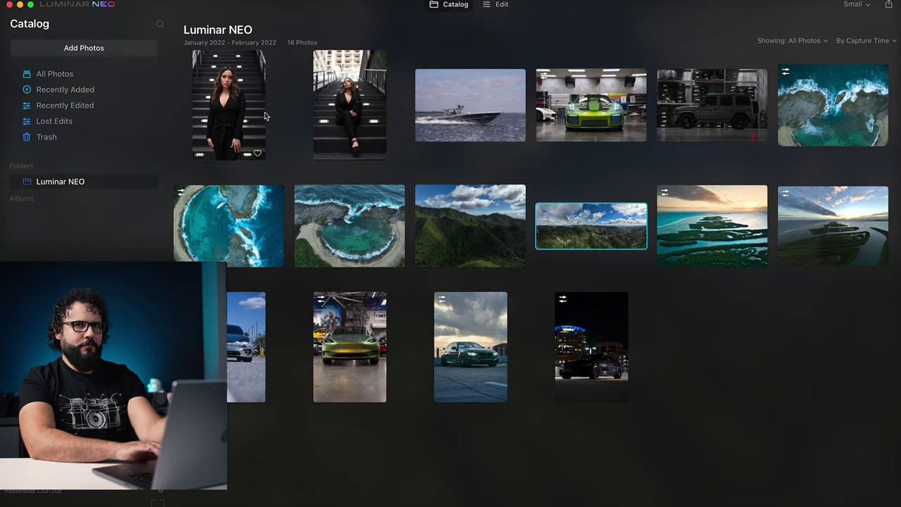
Open the catalog portrait of the woman in black standing on the stairs for editing
{"action": "left_click", "coordinate": [262, 111]}
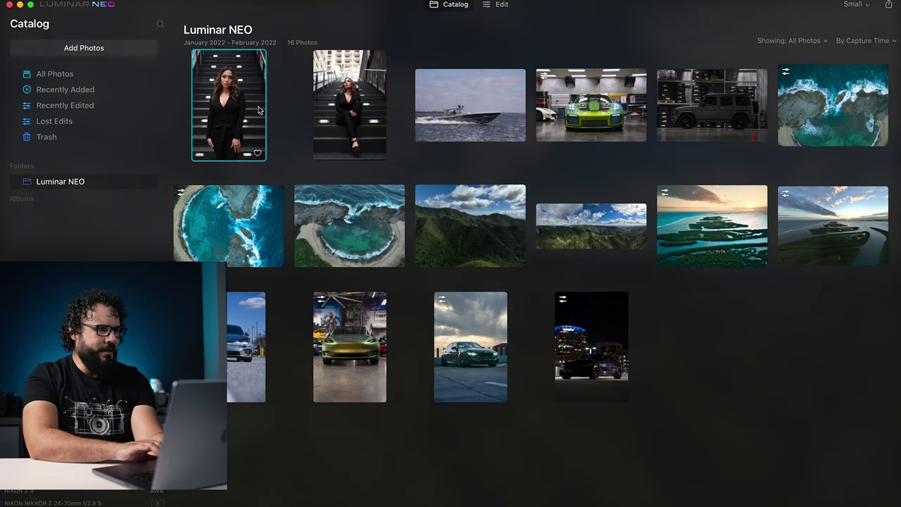
{"action": "double_click", "coordinate": [258, 110]}
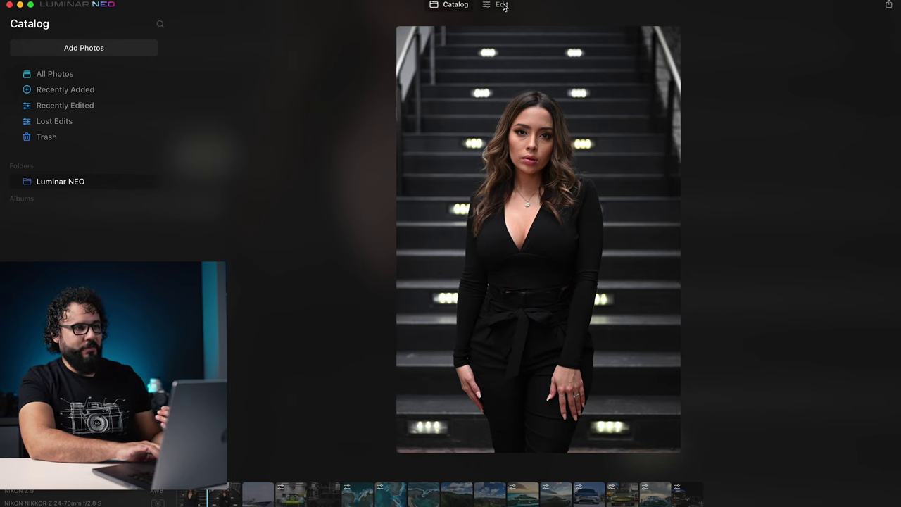
{"action": "left_click", "coordinate": [503, 5]}
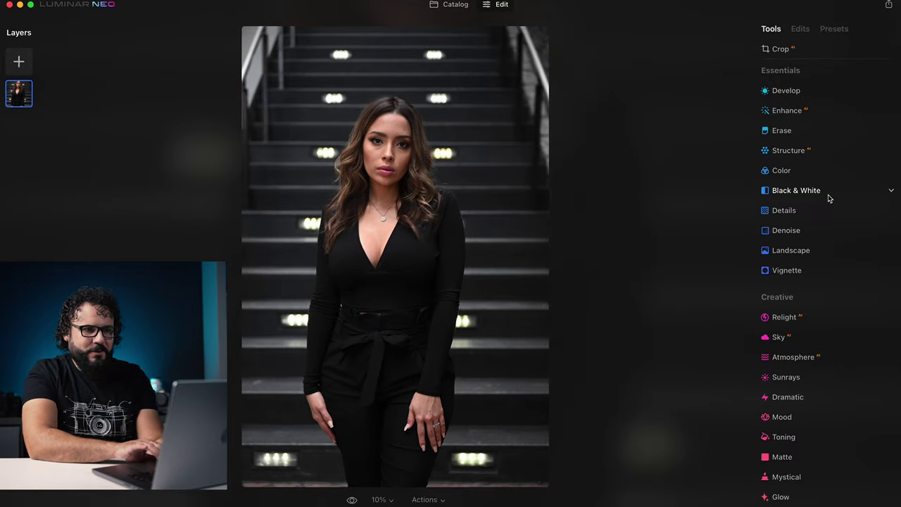
Raise the portrait's Exposure slightly and increase its Smart Contrast with the Develop tool
{"action": "left_click", "coordinate": [804, 91]}
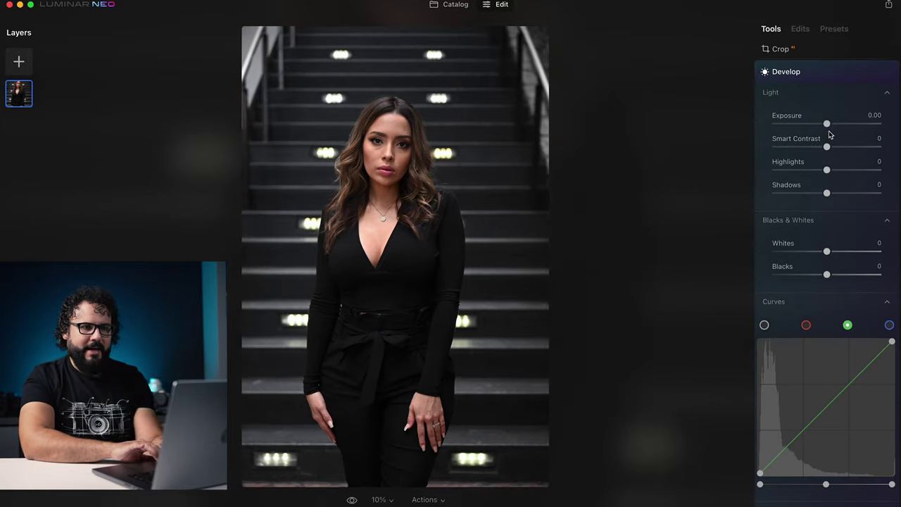
{"action": "left_click_drag", "start_coordinate": [827, 122], "coordinate": [830, 125]}
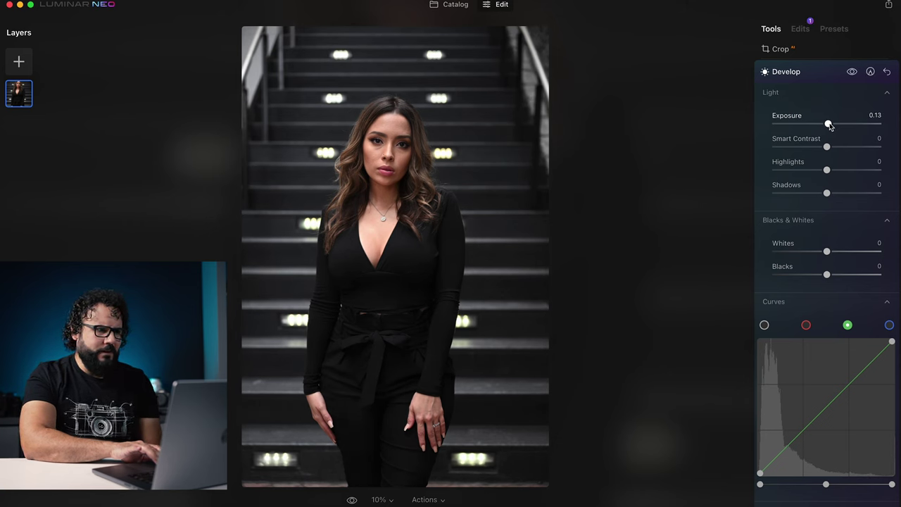
{"action": "left_click_drag", "start_coordinate": [831, 128], "coordinate": [832, 128]}
{"action": "left_click_drag", "start_coordinate": [827, 170], "coordinate": [841, 149]}
Shift the black points of the red and green curves slightly inward to deepen those channels' shadows
{"action": "scroll", "coordinate": [840, 149], "scroll_direction": "down", "scroll_amount": 5}
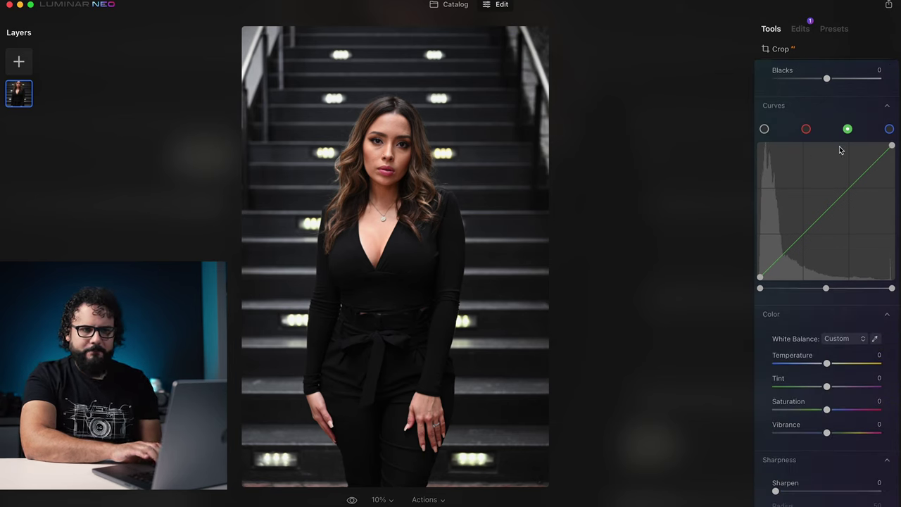
{"action": "left_click", "coordinate": [807, 130]}
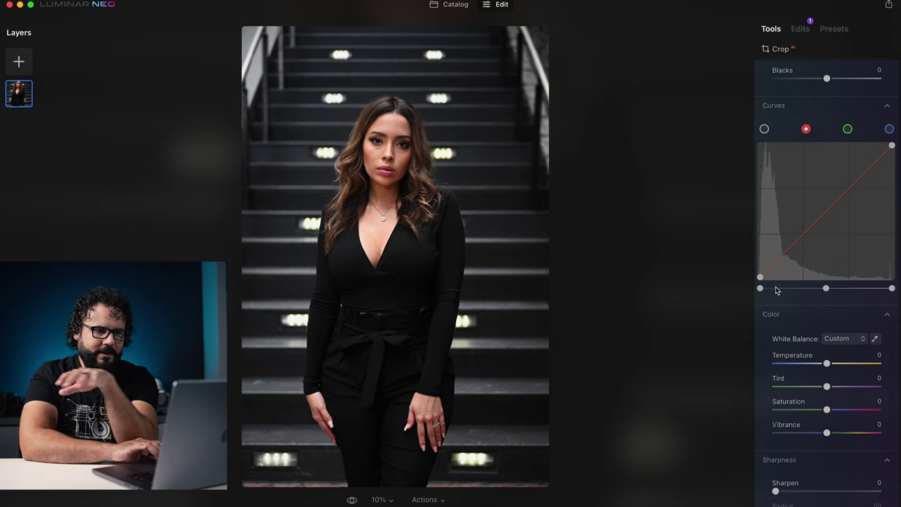
{"action": "left_click_drag", "start_coordinate": [761, 291], "coordinate": [762, 291]}
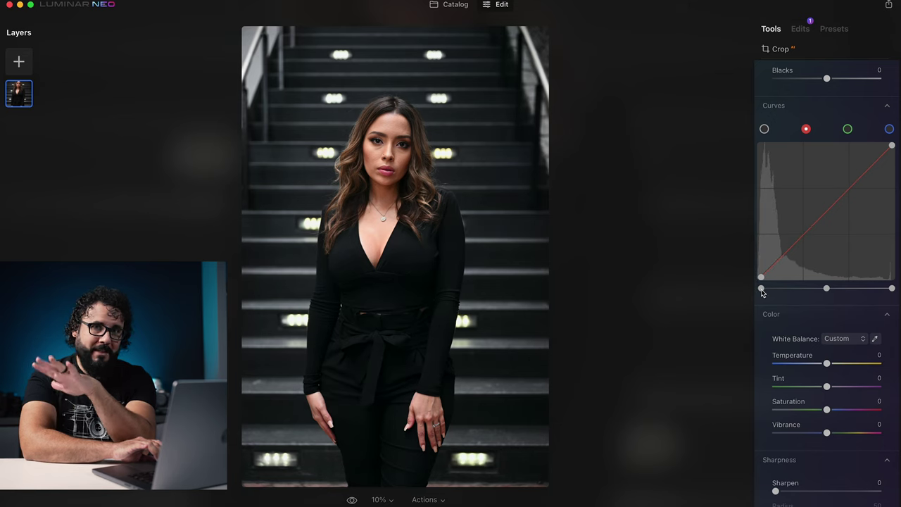
{"action": "left_click", "coordinate": [847, 130]}
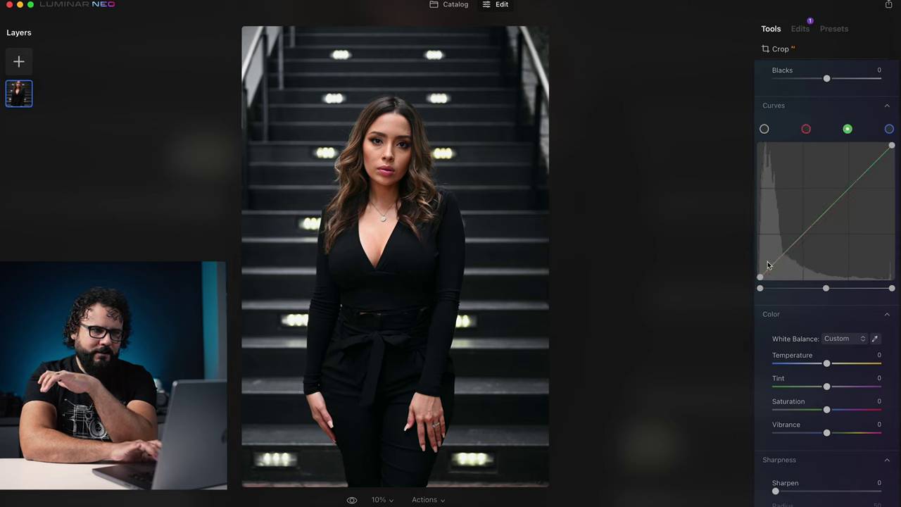
{"action": "left_click_drag", "start_coordinate": [761, 291], "coordinate": [762, 290]}
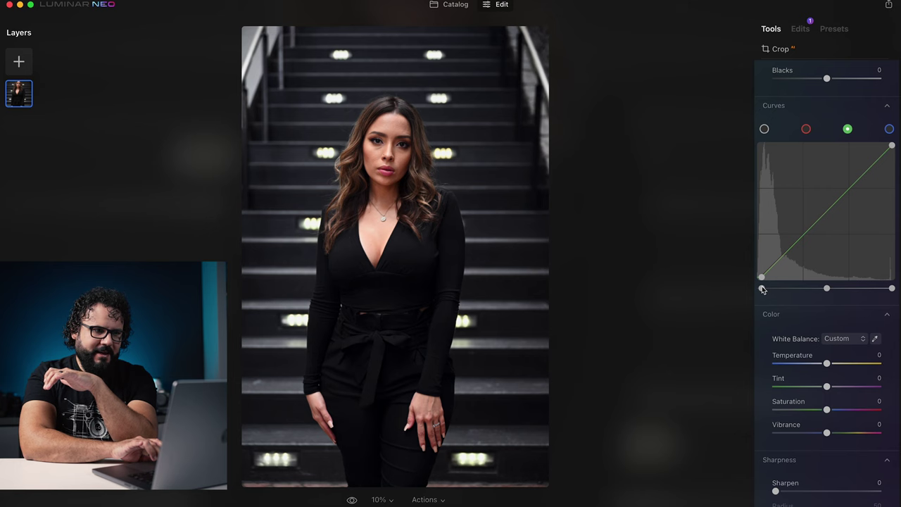
{"action": "left_click", "coordinate": [806, 130]}
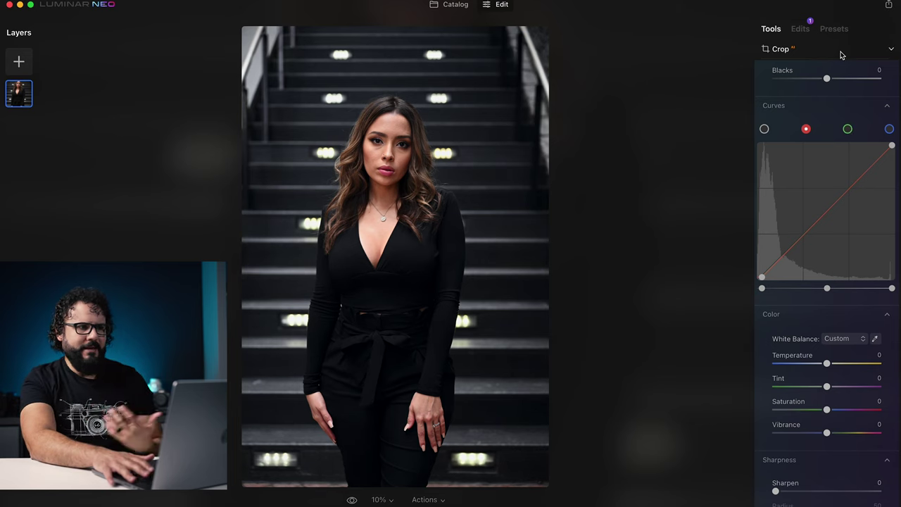
{"action": "scroll", "coordinate": [855, 326], "scroll_direction": "down", "scroll_amount": 5}
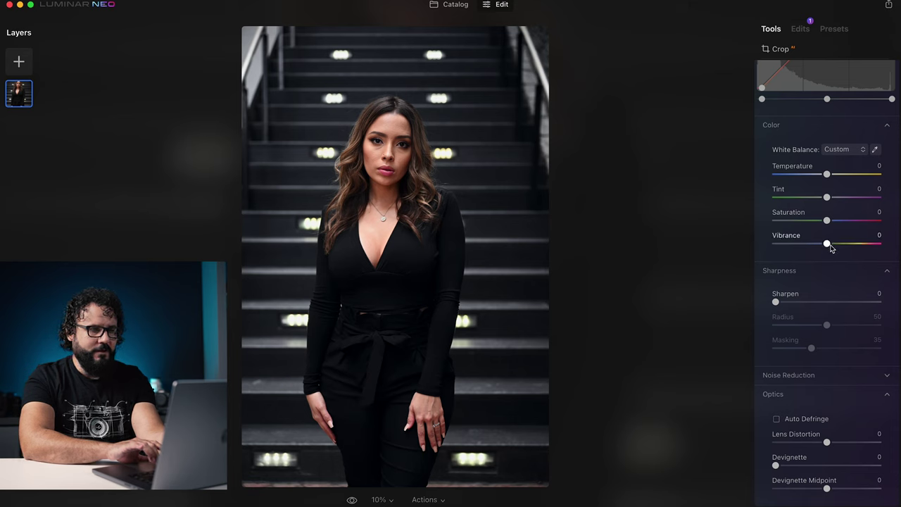
Set the portrait's Vibrance to 13 and Saturation to -7 in the Develop color settings
{"action": "left_click_drag", "start_coordinate": [831, 243], "coordinate": [837, 244]}
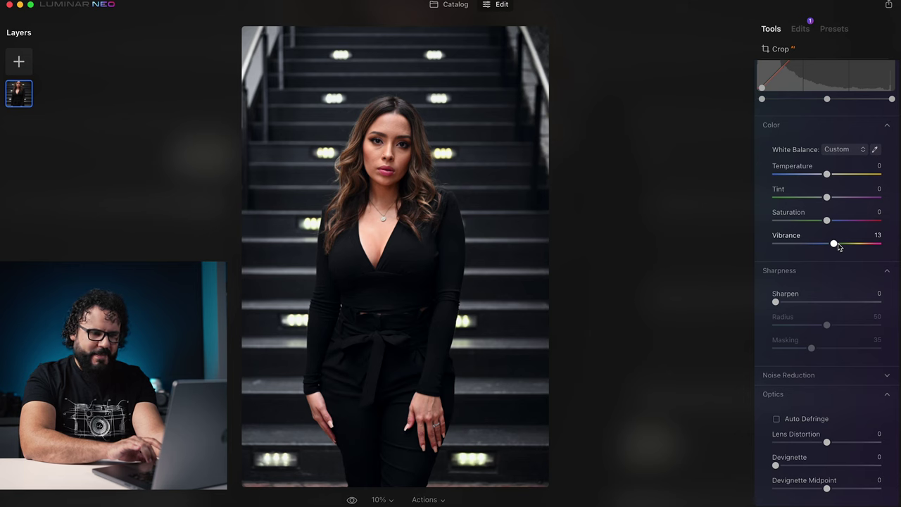
{"action": "left_click_drag", "start_coordinate": [829, 222], "coordinate": [827, 223]}
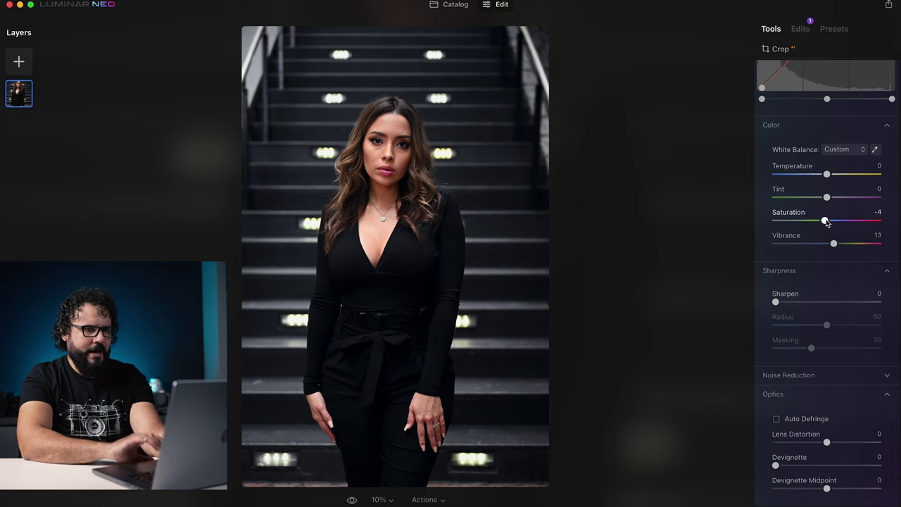
{"action": "scroll", "coordinate": [825, 223], "scroll_direction": "down", "scroll_amount": 5}
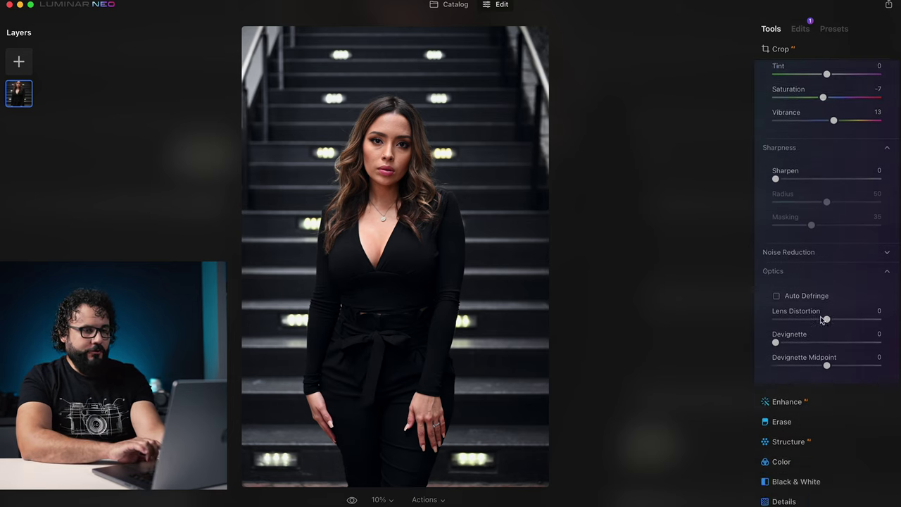
{"action": "scroll", "coordinate": [817, 267], "scroll_direction": "down", "scroll_amount": 5}
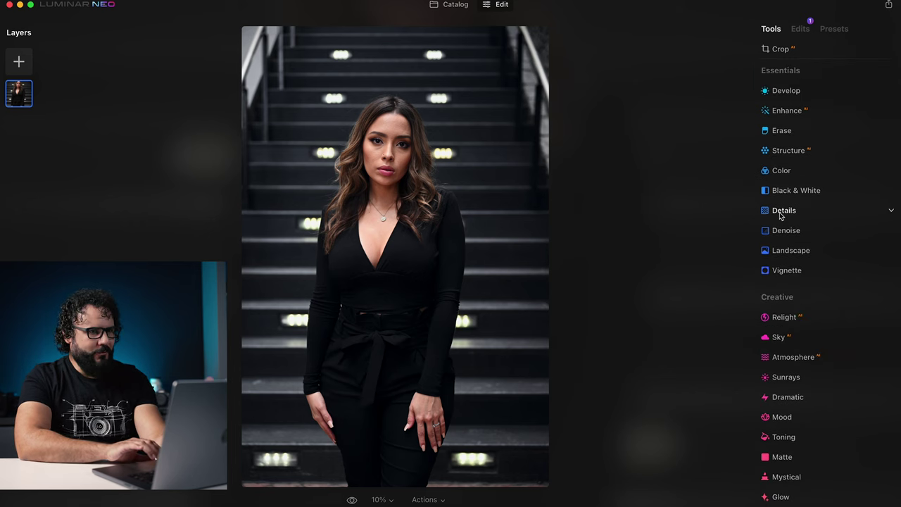
Tone the shadows with Saturation 52 and Hue 196, setting the Toning Amount to 42 and Balance to 59
{"action": "scroll", "coordinate": [814, 199], "scroll_direction": "down", "scroll_amount": 3}
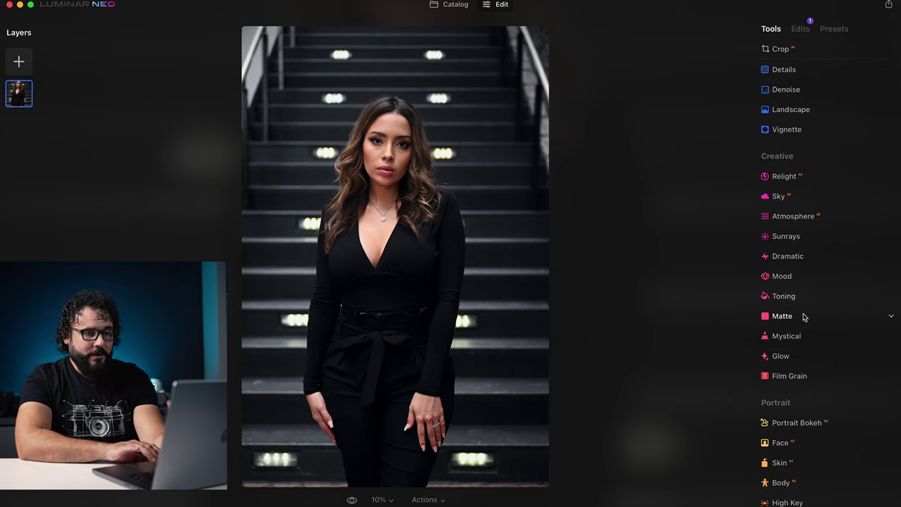
{"action": "left_click", "coordinate": [787, 297]}
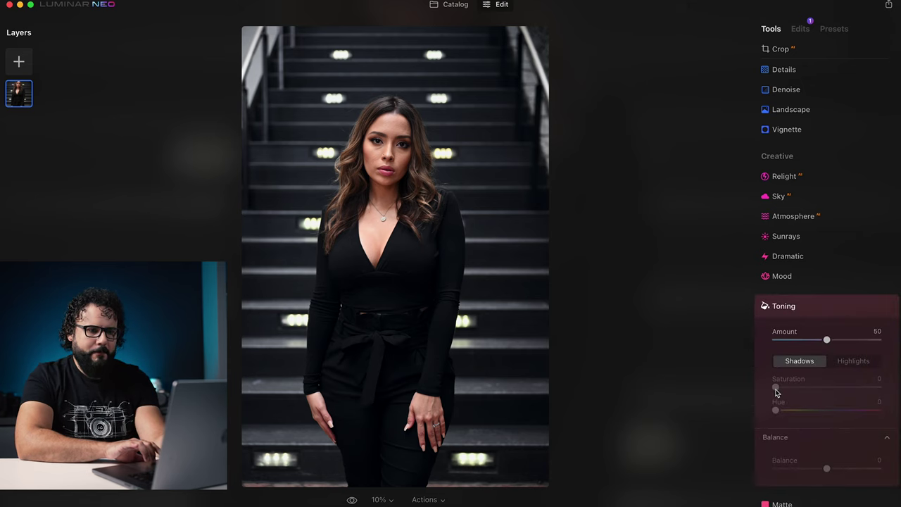
{"action": "left_click_drag", "start_coordinate": [827, 340], "coordinate": [800, 340]}
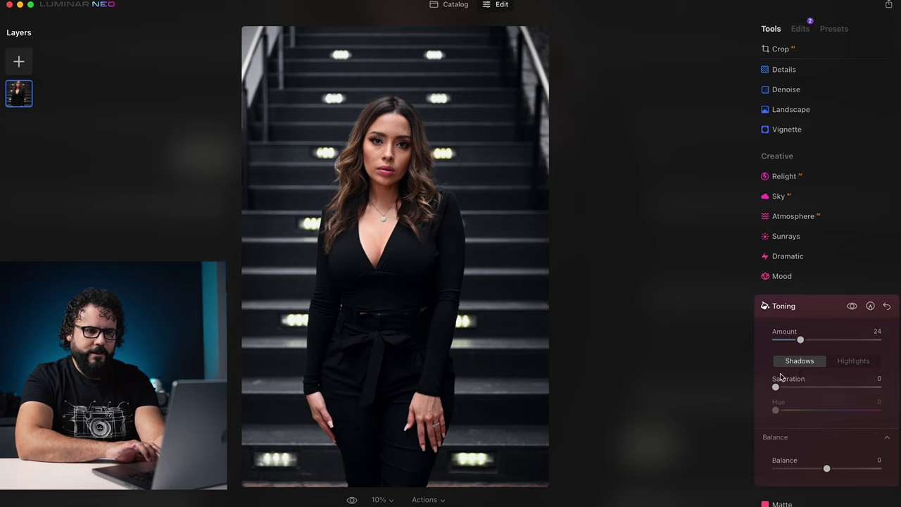
{"action": "left_click_drag", "start_coordinate": [776, 388], "coordinate": [798, 388]}
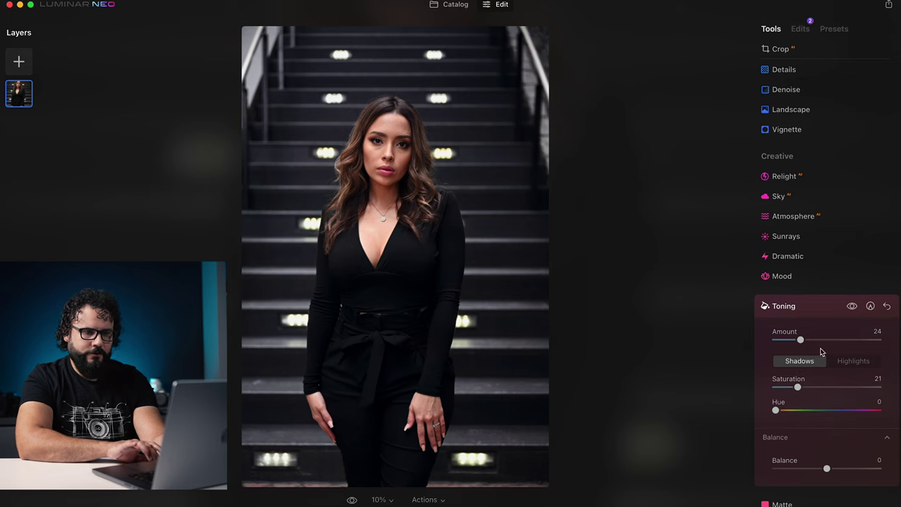
{"action": "left_click_drag", "start_coordinate": [776, 410], "coordinate": [837, 412]}
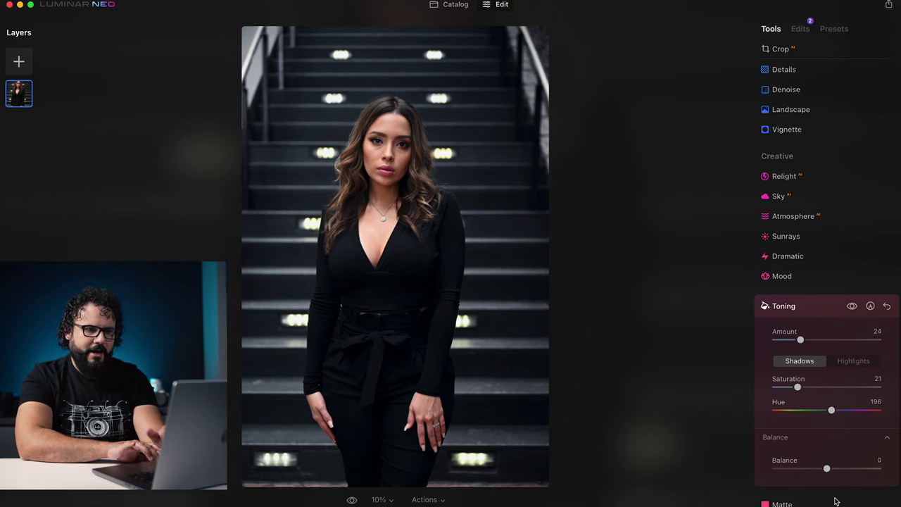
{"action": "mouse_move", "coordinate": [801, 340]}
{"action": "left_mouse_down"}
{"action": "mouse_move", "coordinate": [822, 341]}
{"action": "mouse_move", "coordinate": [803, 341]}
{"action": "left_mouse_up"}
{"action": "left_click_drag", "start_coordinate": [798, 387], "coordinate": [830, 390]}
{"action": "left_click_drag", "start_coordinate": [826, 469], "coordinate": [856, 469]}
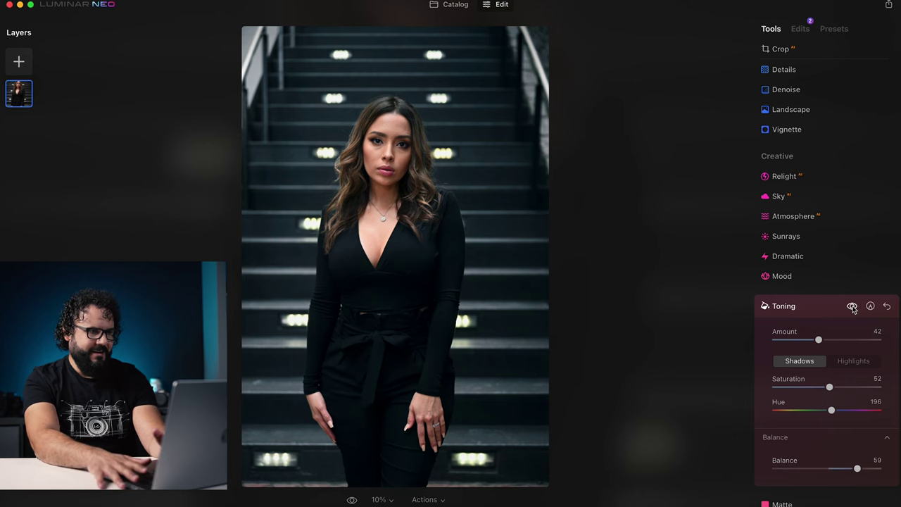
{"action": "left_click", "coordinate": [817, 303]}
Blur the background with Portrait Bokeh at Amount 100 and choose the Focus brush with a radius of 229
{"action": "scroll", "coordinate": [829, 355], "scroll_direction": "down", "scroll_amount": 1}
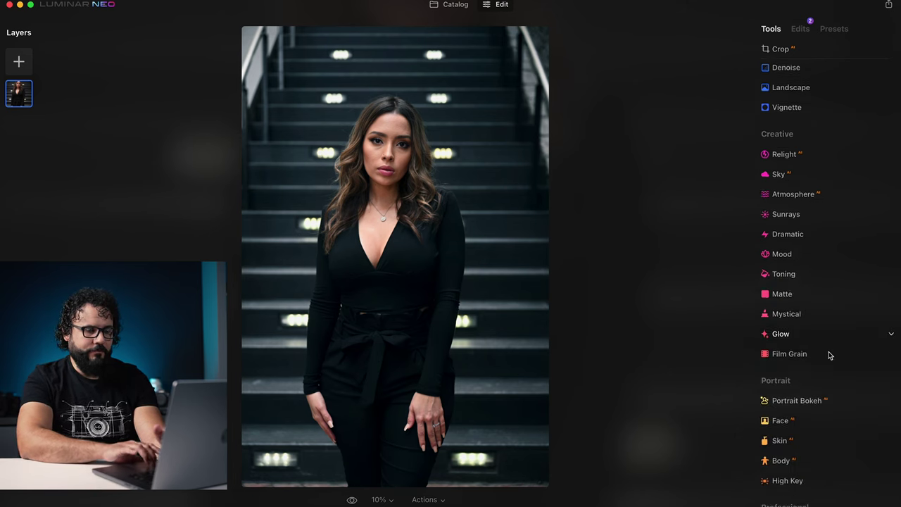
{"action": "scroll", "coordinate": [828, 354], "scroll_direction": "down", "scroll_amount": 2}
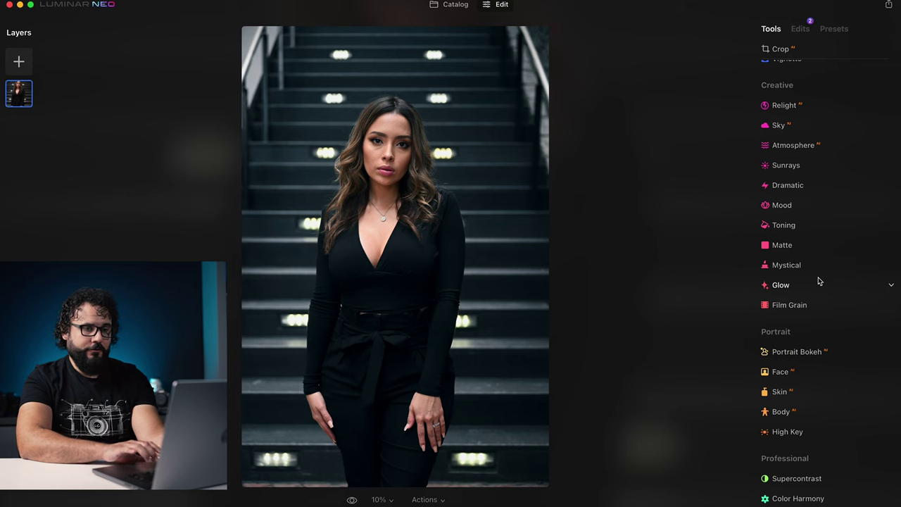
{"action": "left_click", "coordinate": [809, 357]}
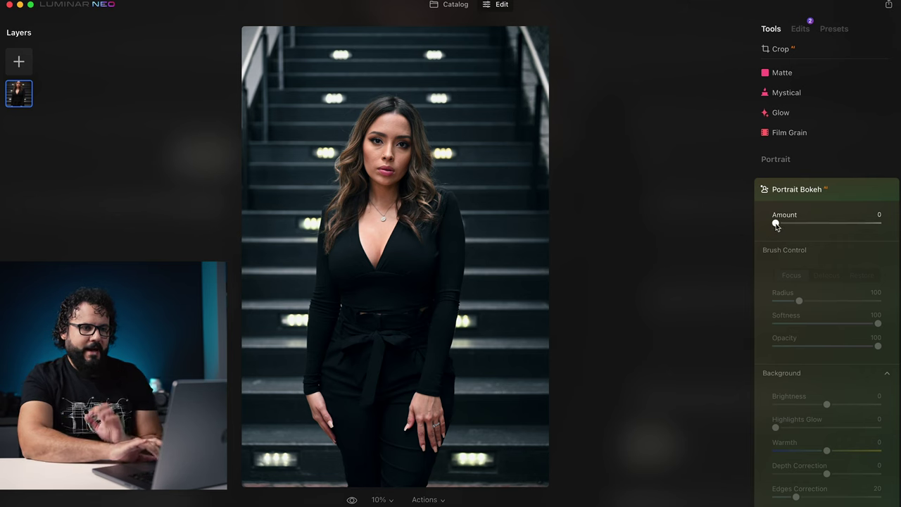
{"action": "left_click_drag", "start_coordinate": [775, 222], "coordinate": [848, 230]}
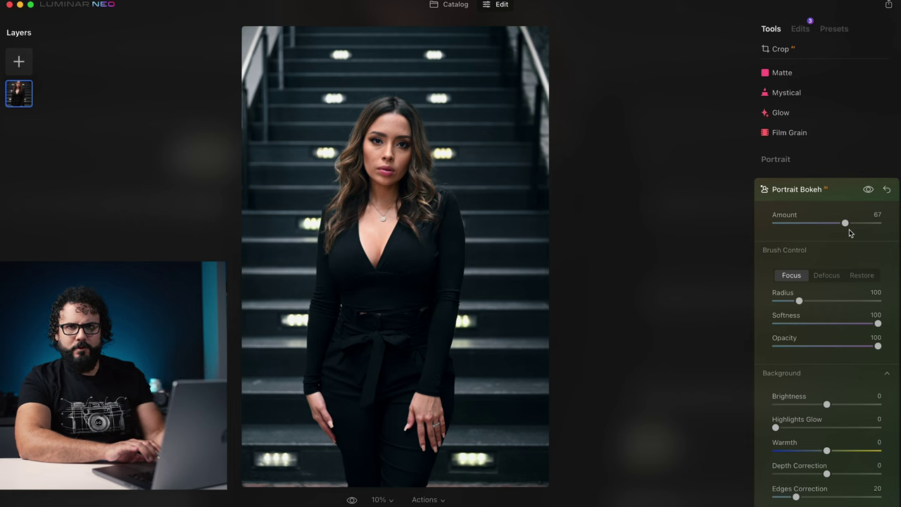
{"action": "left_click_drag", "start_coordinate": [845, 223], "coordinate": [878, 223]}
{"action": "left_click", "coordinate": [791, 275]}
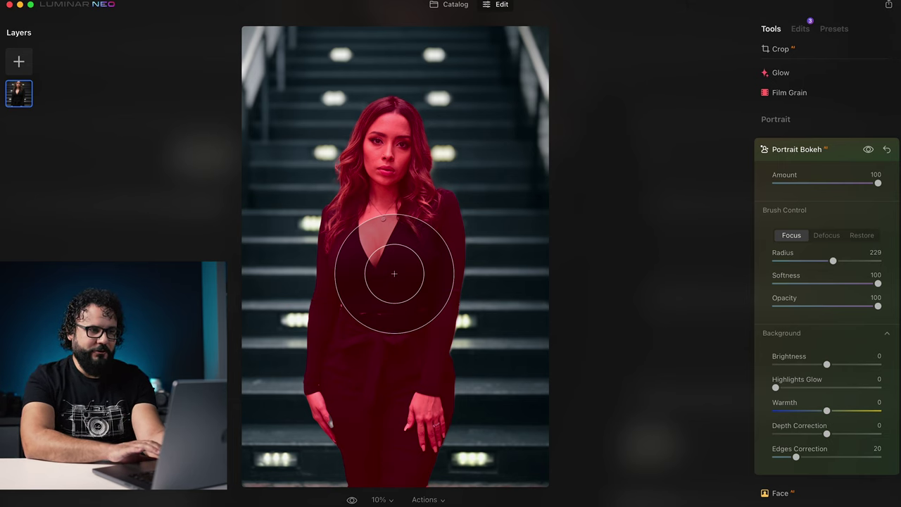
Compare the portrait with and without the Portrait Bokeh effect
{"action": "left_click", "coordinate": [868, 151]}
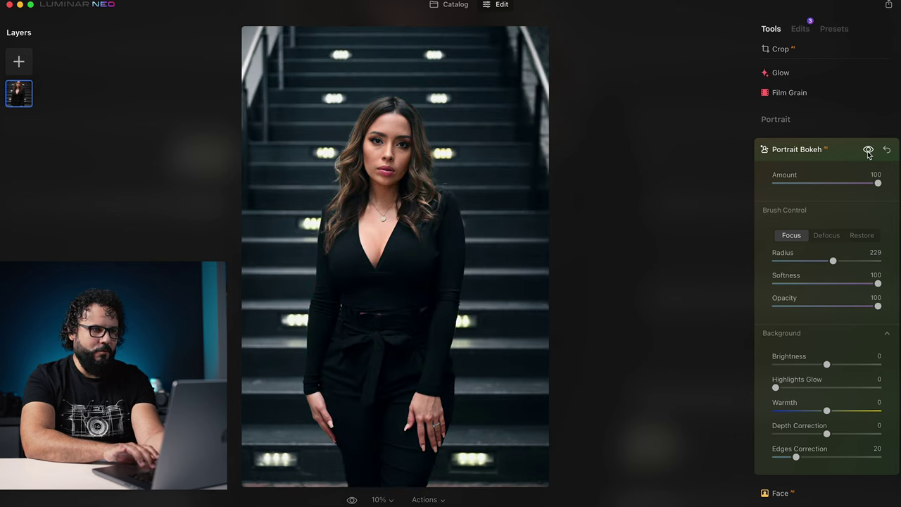
{"action": "left_click", "coordinate": [868, 151]}
{"action": "left_click", "coordinate": [868, 151]}
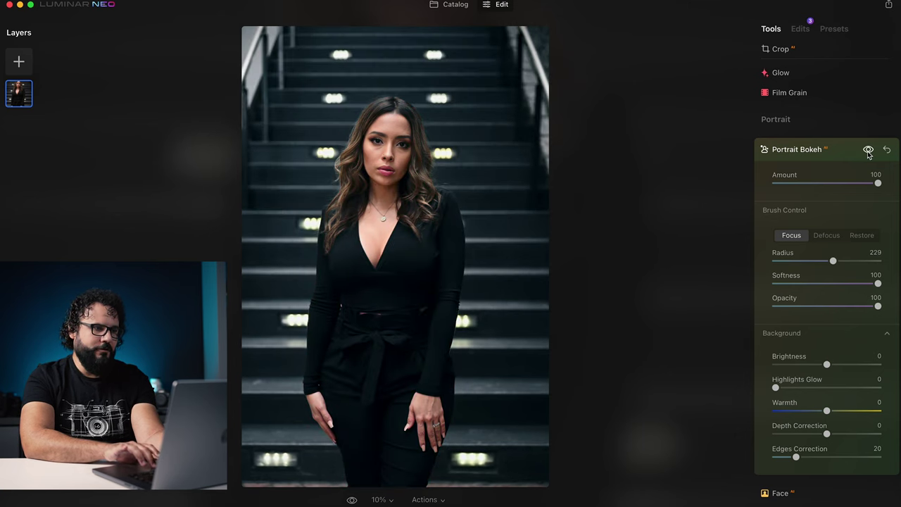
{"action": "left_click", "coordinate": [868, 150]}
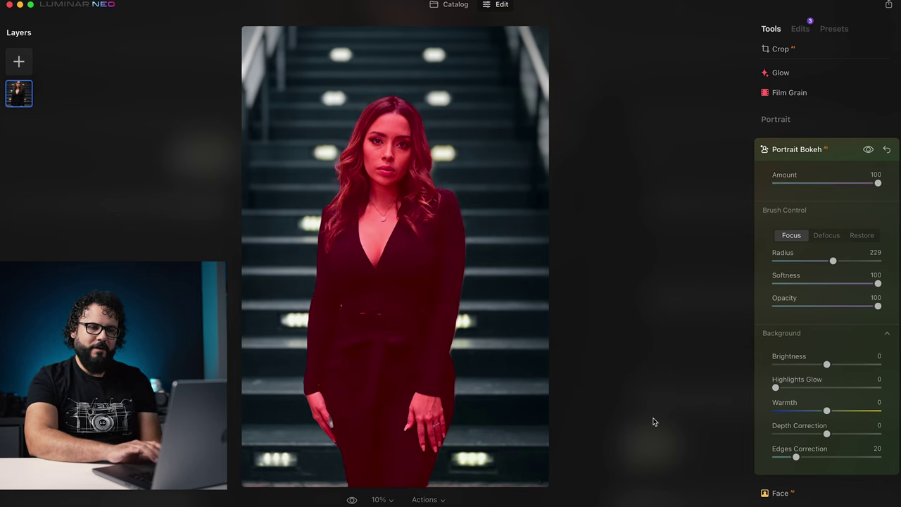
Set the bokeh background's Brightness to -16, Warmth to -3 and Depth Correction to -52, and compare before and after
{"action": "mouse_move", "coordinate": [828, 367]}
{"action": "left_mouse_down"}
{"action": "mouse_move", "coordinate": [811, 366]}
{"action": "mouse_move", "coordinate": [819, 364]}
{"action": "left_mouse_up"}
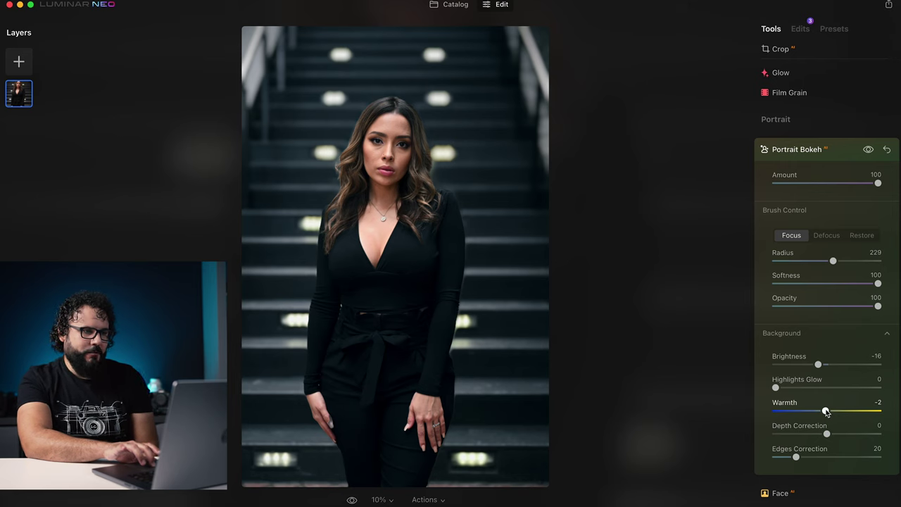
{"action": "left_click_drag", "start_coordinate": [826, 433], "coordinate": [744, 438]}
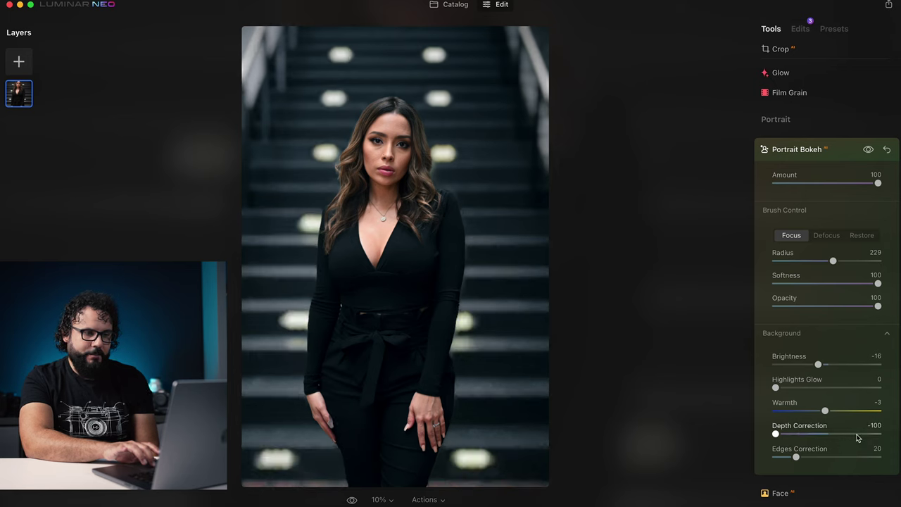
{"action": "left_click_drag", "start_coordinate": [799, 432], "coordinate": [800, 436]}
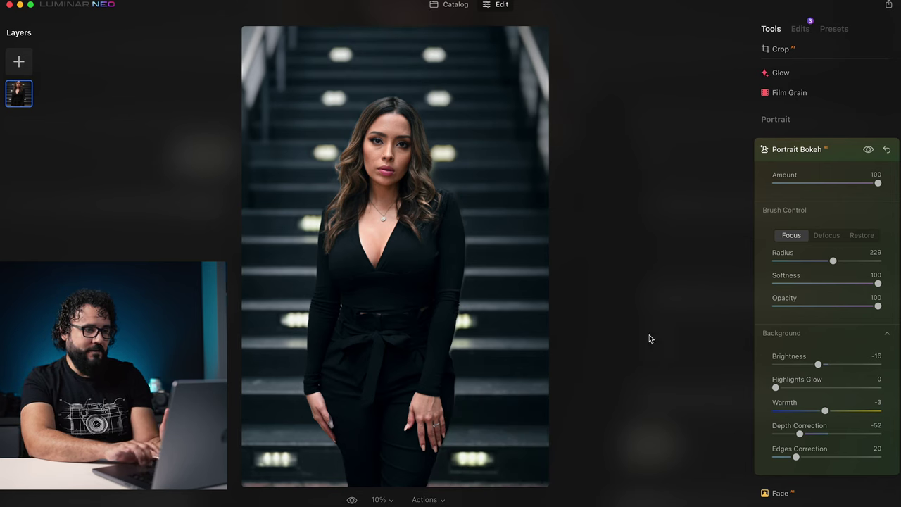
{"action": "left_click", "coordinate": [868, 150]}
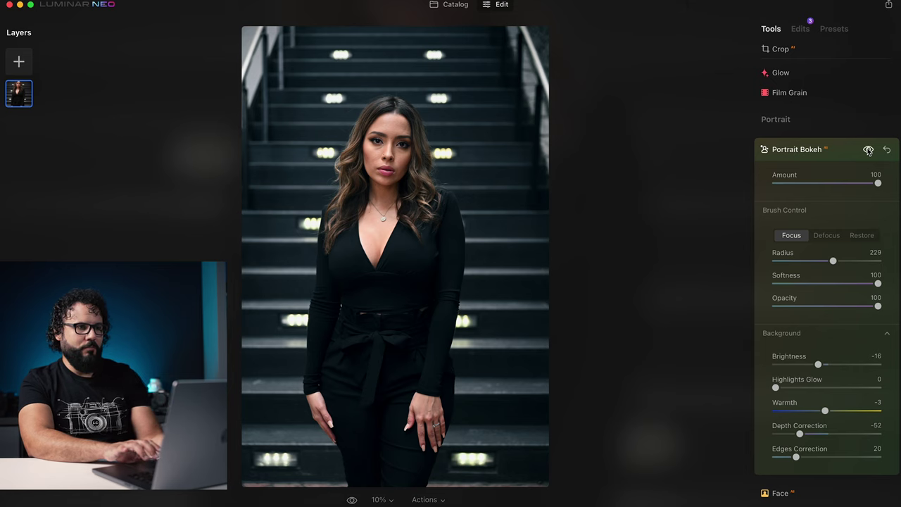
{"action": "left_click", "coordinate": [868, 150]}
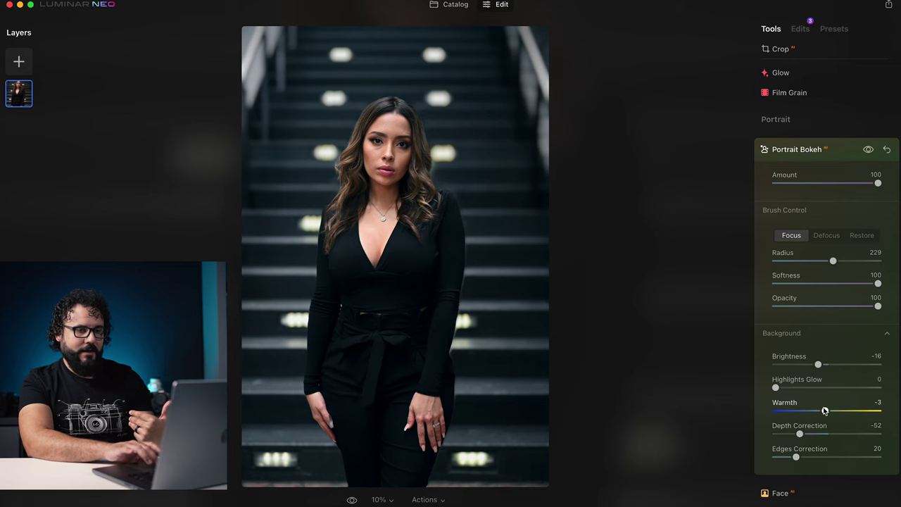
Set the bokeh background's Highlights Glow to 81, check the subject mask and close Portrait Bokeh
{"action": "left_click_drag", "start_coordinate": [777, 388], "coordinate": [878, 387]}
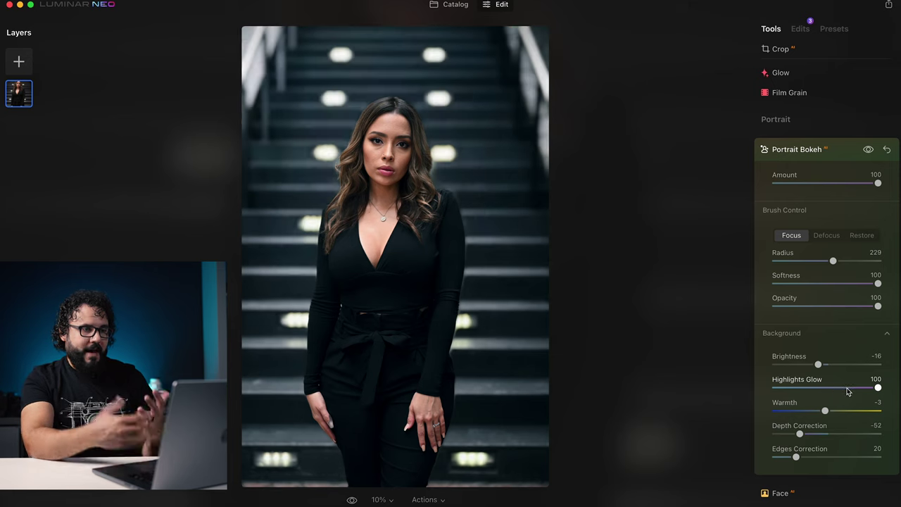
{"action": "mouse_move", "coordinate": [847, 390]}
{"action": "left_mouse_down"}
{"action": "mouse_move", "coordinate": [840, 393]}
{"action": "mouse_move", "coordinate": [859, 388]}
{"action": "left_mouse_up"}
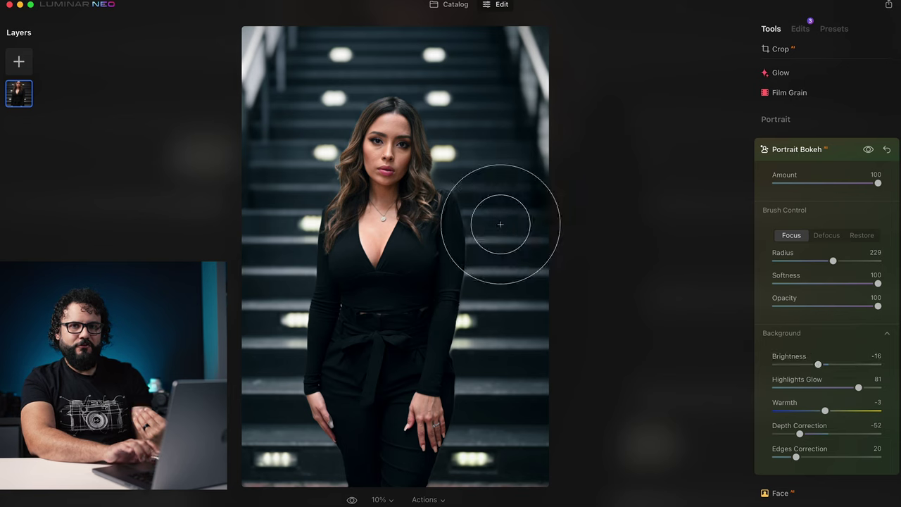
{"action": "left_click_drag", "start_coordinate": [404, 314], "coordinate": [406, 311]}
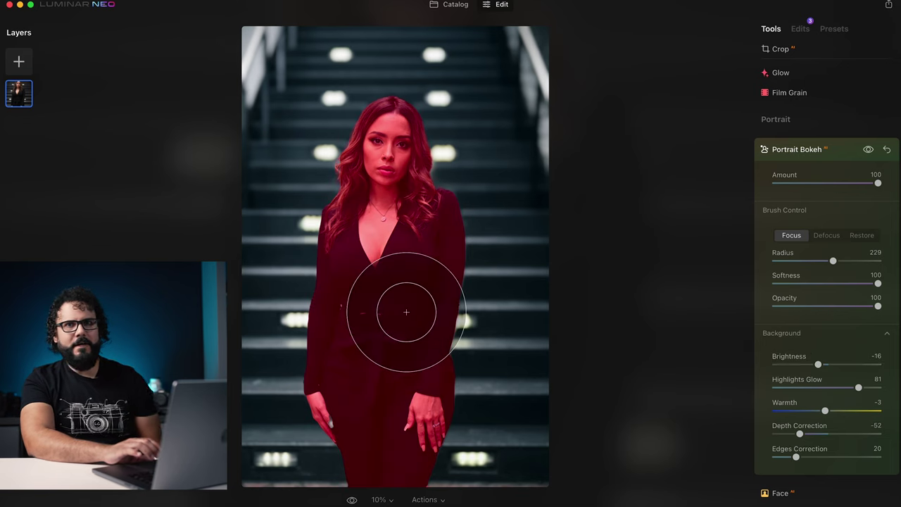
{"action": "left_click", "coordinate": [796, 149]}
Smooth the woman's skin with Skin Amount 100 and Shine Removal 37, comparing the face before and after
{"action": "left_click", "coordinate": [793, 395]}
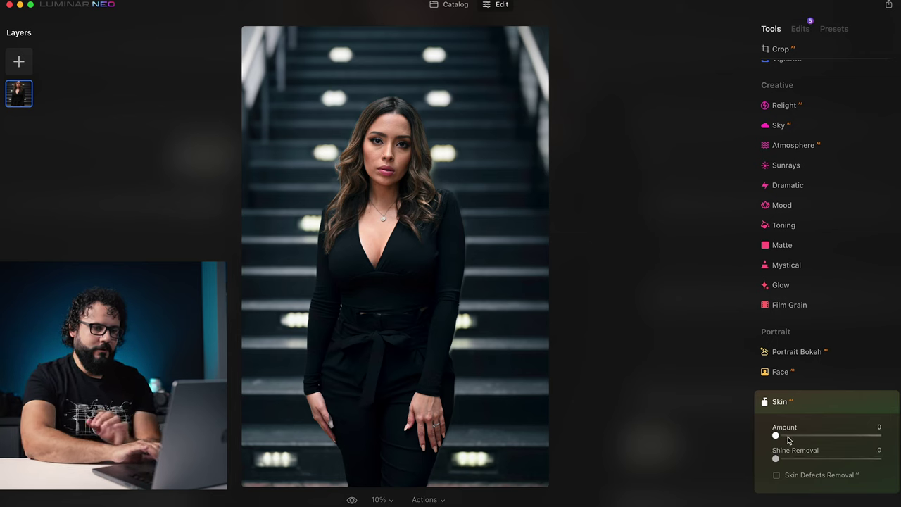
{"action": "left_click_drag", "start_coordinate": [775, 435], "coordinate": [876, 442]}
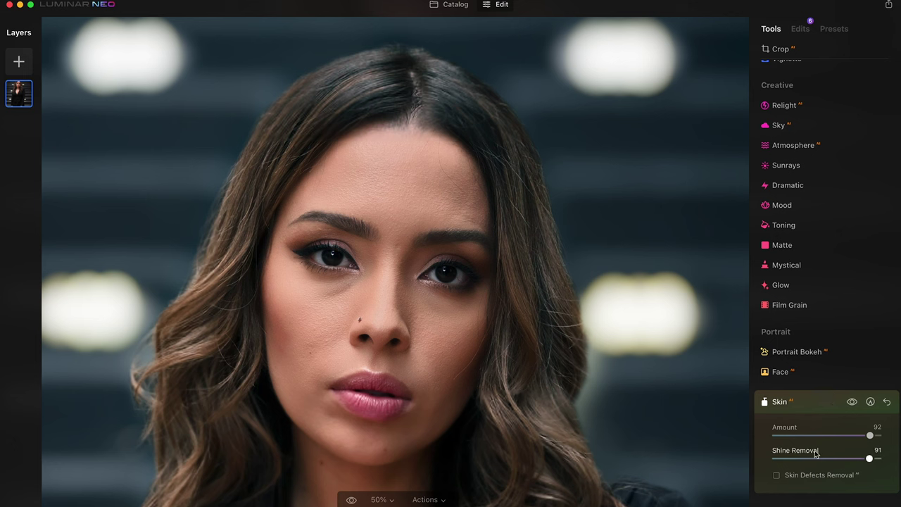
{"action": "left_click_drag", "start_coordinate": [819, 437], "coordinate": [816, 440]}
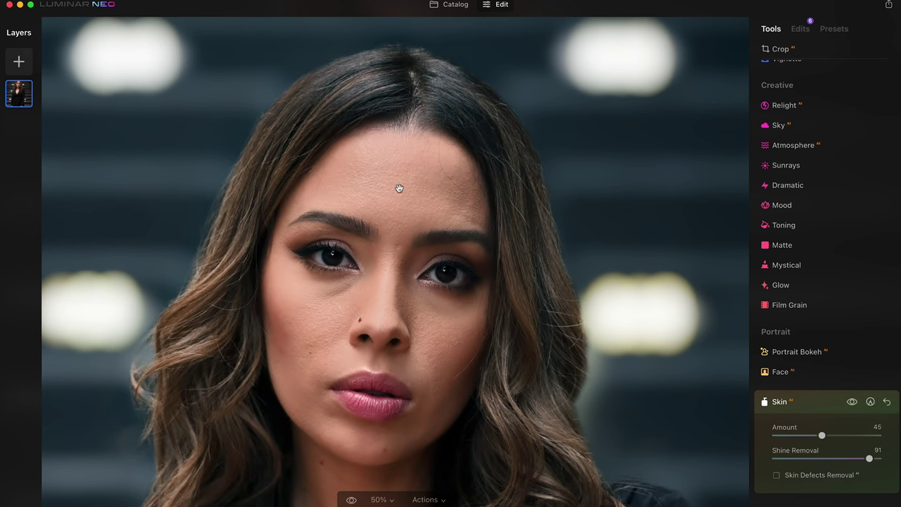
{"action": "left_click_drag", "start_coordinate": [869, 462], "coordinate": [812, 461]}
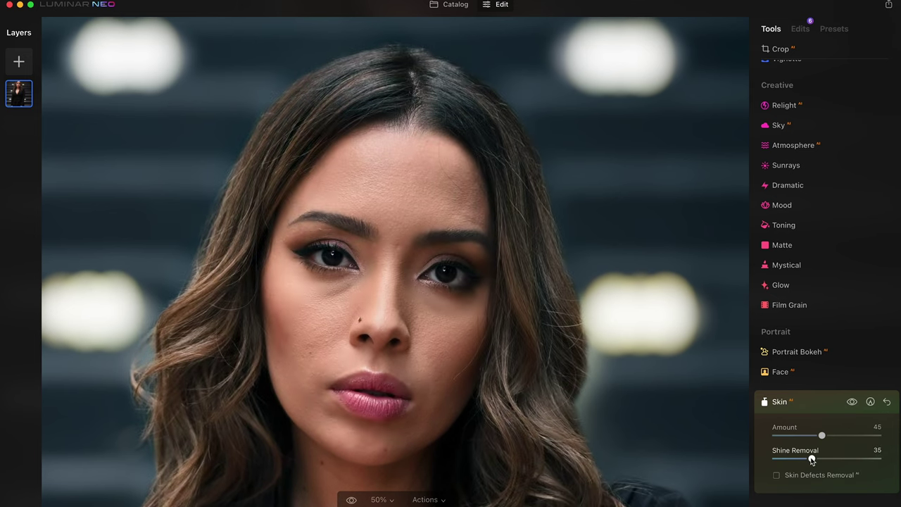
{"action": "left_click_drag", "start_coordinate": [812, 459], "coordinate": [878, 435]}
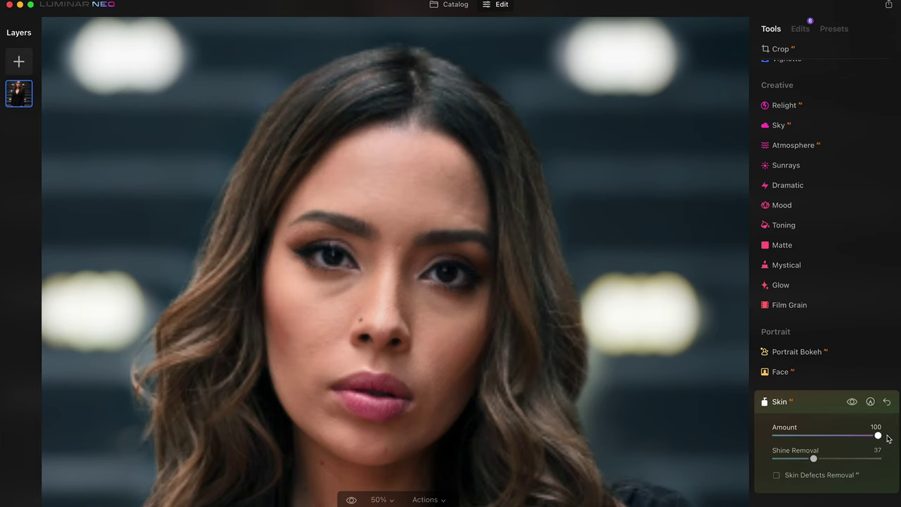
{"action": "left_click", "coordinate": [853, 402]}
{"action": "left_click", "coordinate": [853, 402]}
{"action": "left_click", "coordinate": [825, 406]}
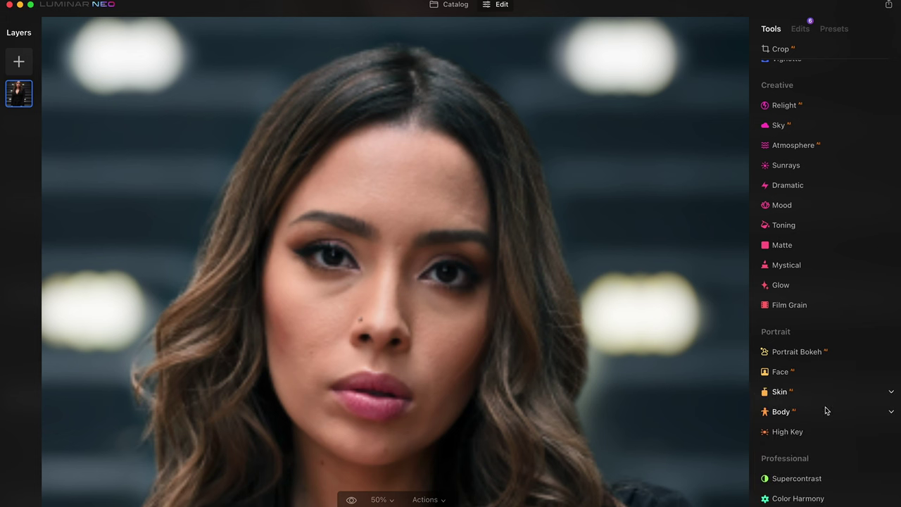
Set Face Light to 14, compare before and after, and try Enlarge Eyes before returning it to 0
{"action": "left_click", "coordinate": [797, 374]}
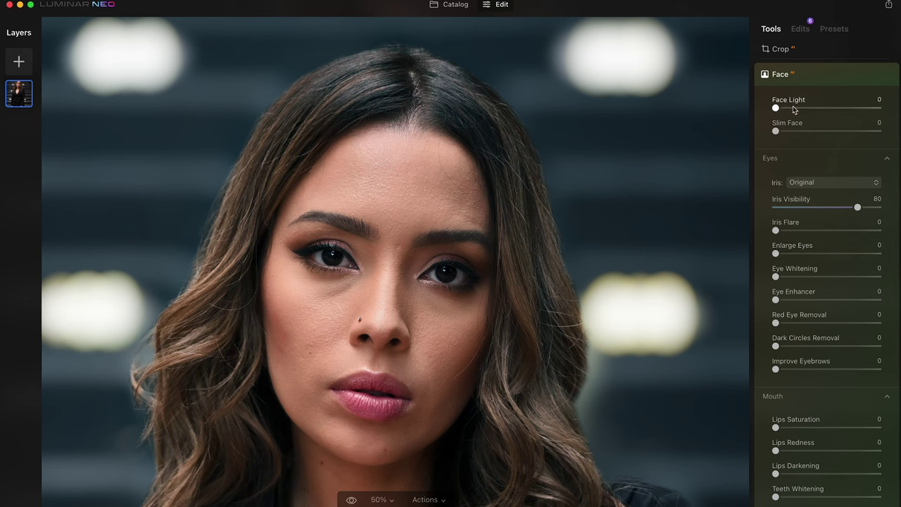
{"action": "mouse_move", "coordinate": [777, 109]}
{"action": "left_mouse_down"}
{"action": "mouse_move", "coordinate": [803, 109]}
{"action": "mouse_move", "coordinate": [792, 107]}
{"action": "left_mouse_up"}
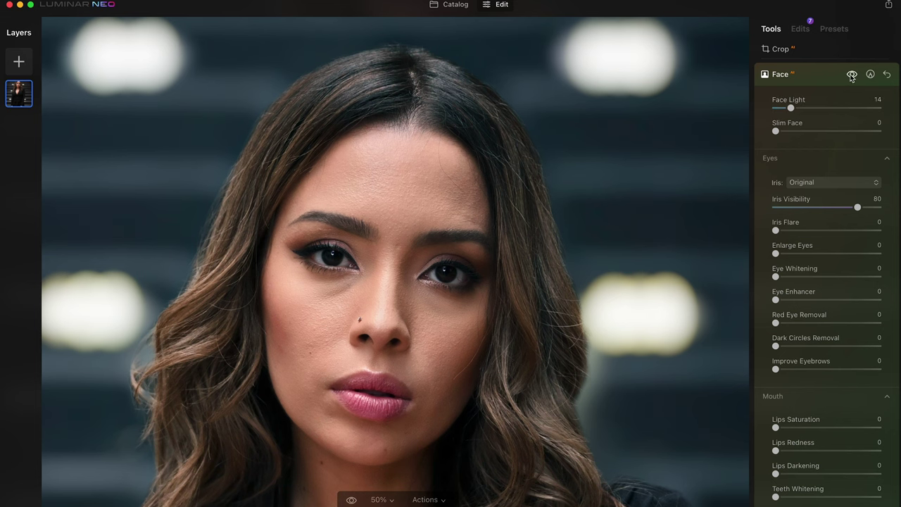
{"action": "left_click", "coordinate": [851, 75]}
{"action": "left_click", "coordinate": [851, 76]}
{"action": "left_click", "coordinate": [839, 254]}
{"action": "left_click_drag", "start_coordinate": [839, 253], "coordinate": [755, 255]}
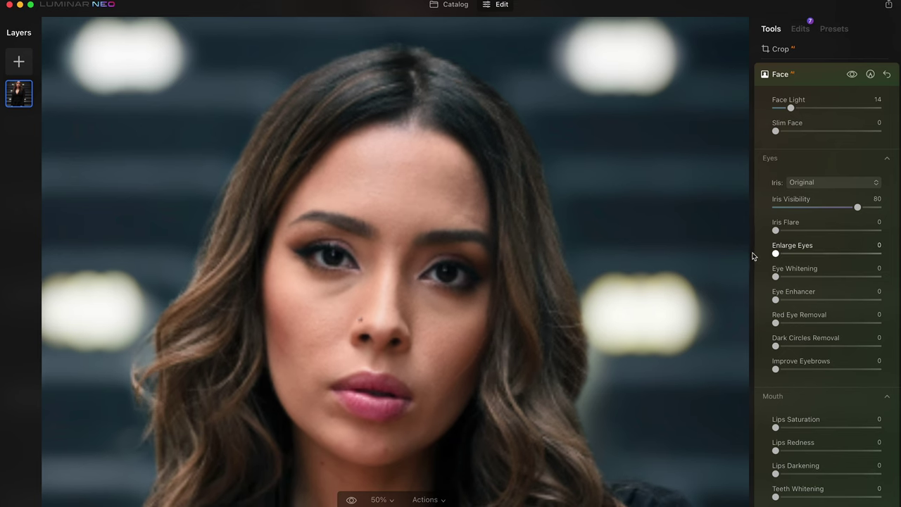
Brighten and define the woman's eyes with Eye Whitening 56 and Eye Enhancer 37
{"action": "left_click", "coordinate": [796, 277]}
{"action": "left_click_drag", "start_coordinate": [809, 271], "coordinate": [833, 275]}
{"action": "left_click_drag", "start_coordinate": [784, 301], "coordinate": [814, 301]}
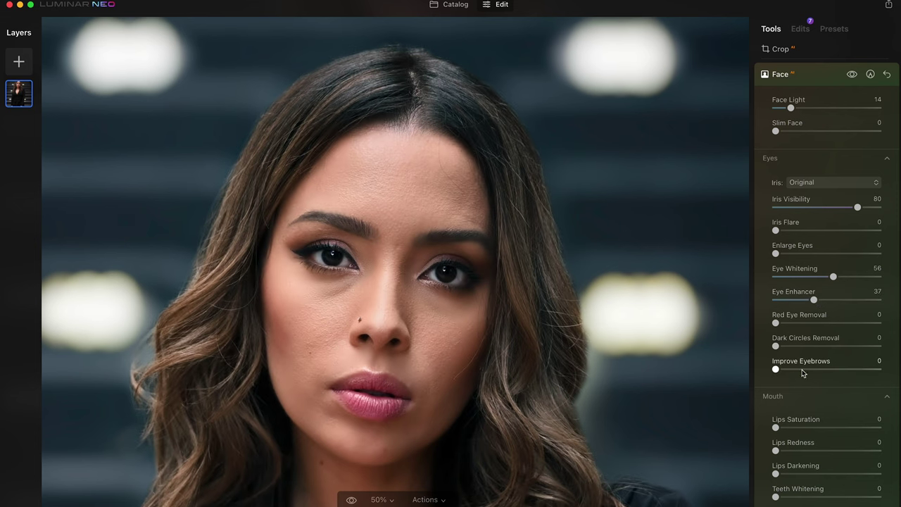
Strengthen the woman's eyebrows with Improve Eyebrows and continue the face retouch with a Mouth adjustment
{"action": "left_click_drag", "start_coordinate": [804, 371], "coordinate": [831, 367]}
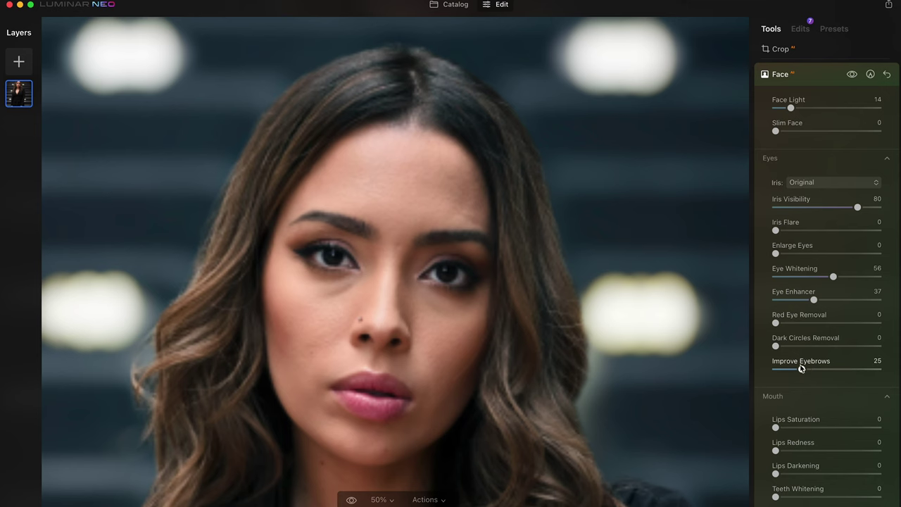
{"action": "left_click_drag", "start_coordinate": [801, 371], "coordinate": [821, 363]}
{"action": "scroll", "coordinate": [803, 388], "scroll_direction": "down", "scroll_amount": 3}
{"action": "left_click_drag", "start_coordinate": [775, 382], "coordinate": [827, 389]}
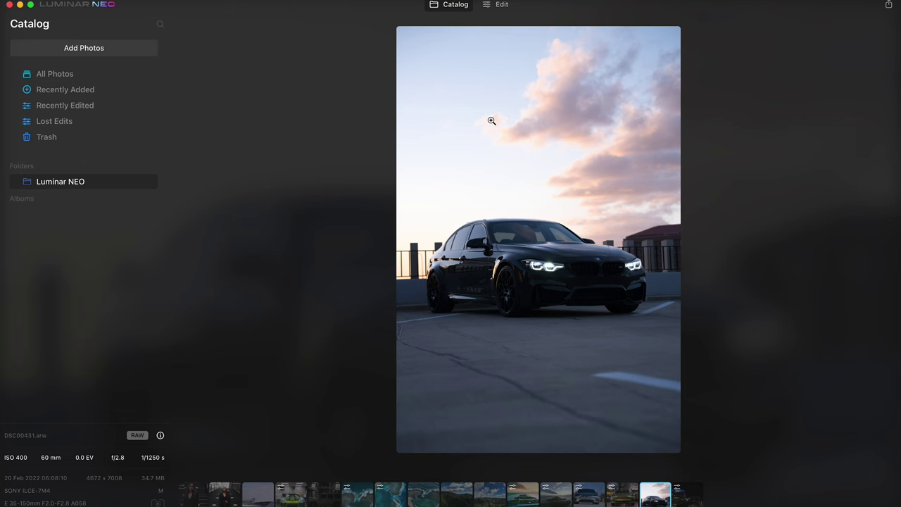
Open the black car photo for editing and, in Develop, set Exposure to 0.34 and Smart Contrast to 43
{"action": "left_click", "coordinate": [502, 6]}
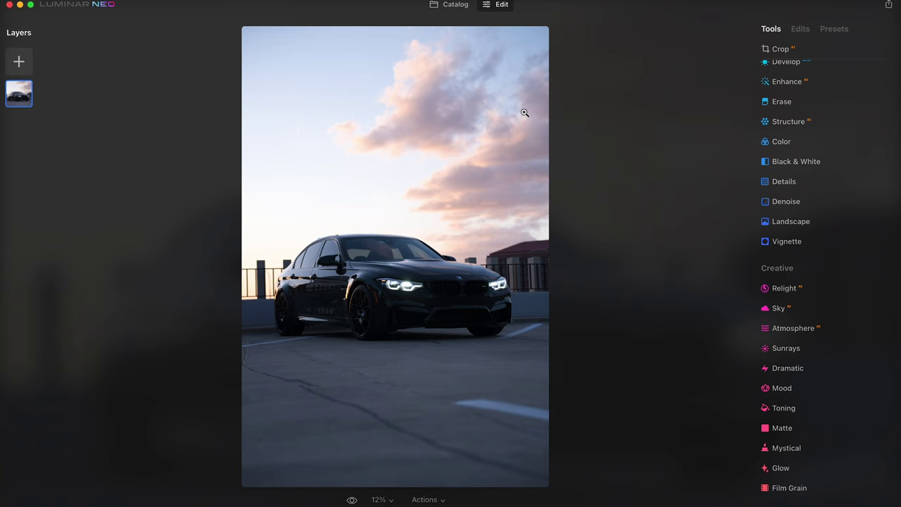
{"action": "scroll", "coordinate": [790, 133], "scroll_direction": "up", "scroll_amount": 3}
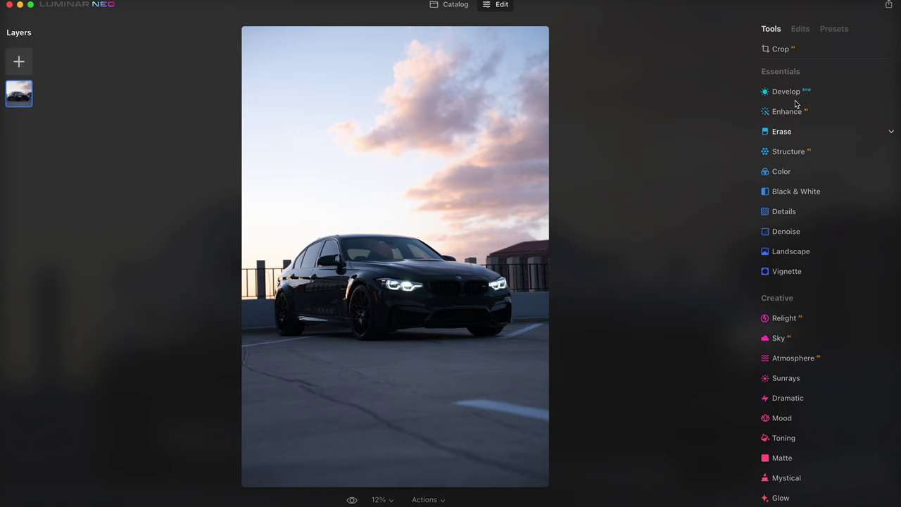
{"action": "left_click", "coordinate": [794, 94]}
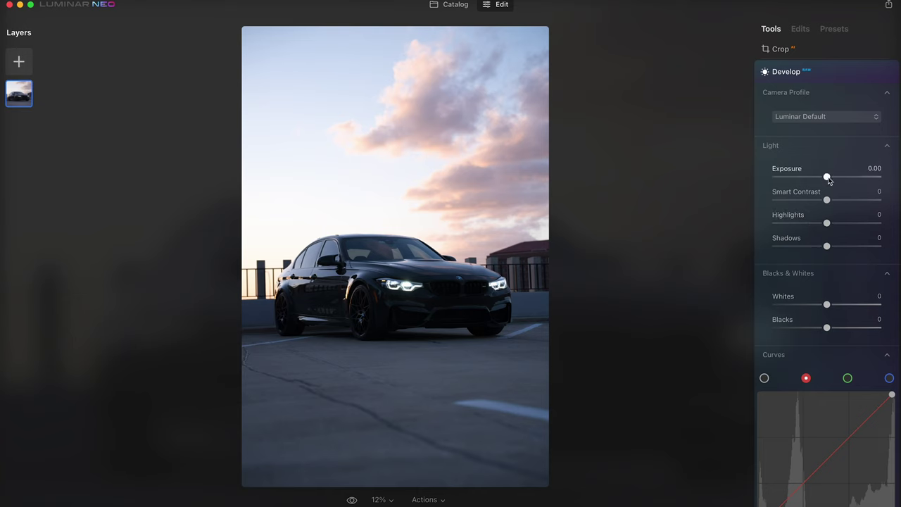
{"action": "left_click_drag", "start_coordinate": [828, 180], "coordinate": [834, 179]}
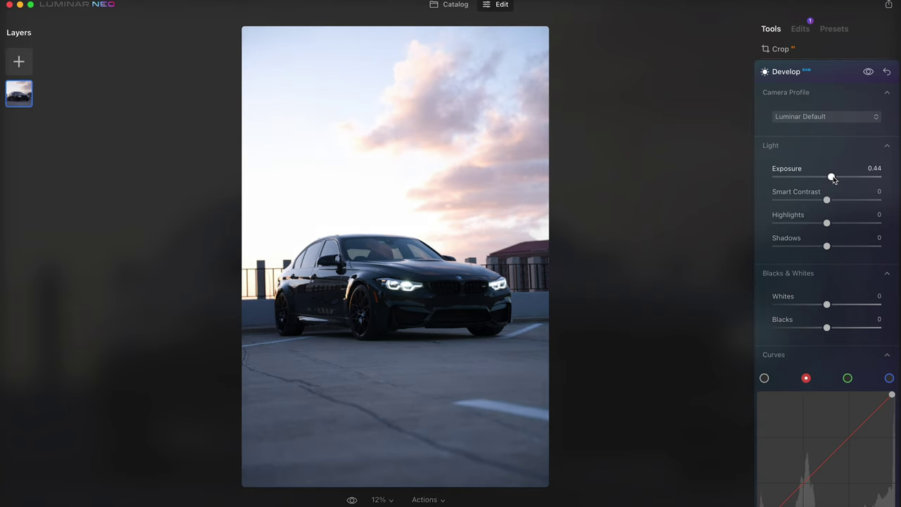
{"action": "left_click_drag", "start_coordinate": [834, 180], "coordinate": [852, 204]}
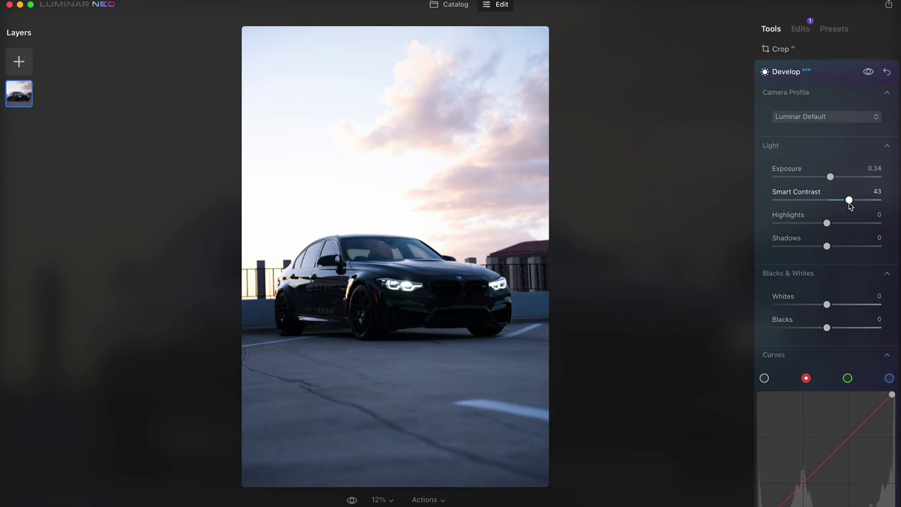
Set the car photo's Highlights to -53 and Shadows to 41, and compare before and after
{"action": "left_click", "coordinate": [803, 224]}
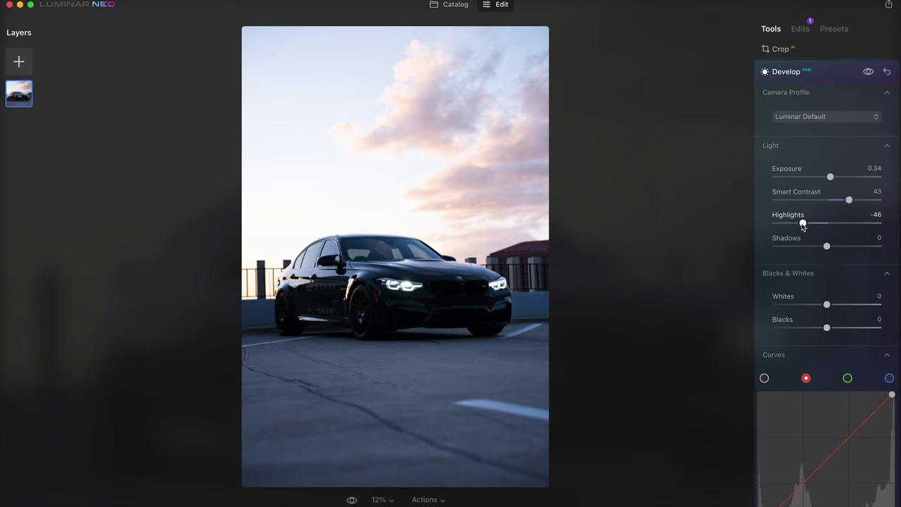
{"action": "left_click_drag", "start_coordinate": [803, 224], "coordinate": [848, 247]}
{"action": "key", "text": "backslash"}
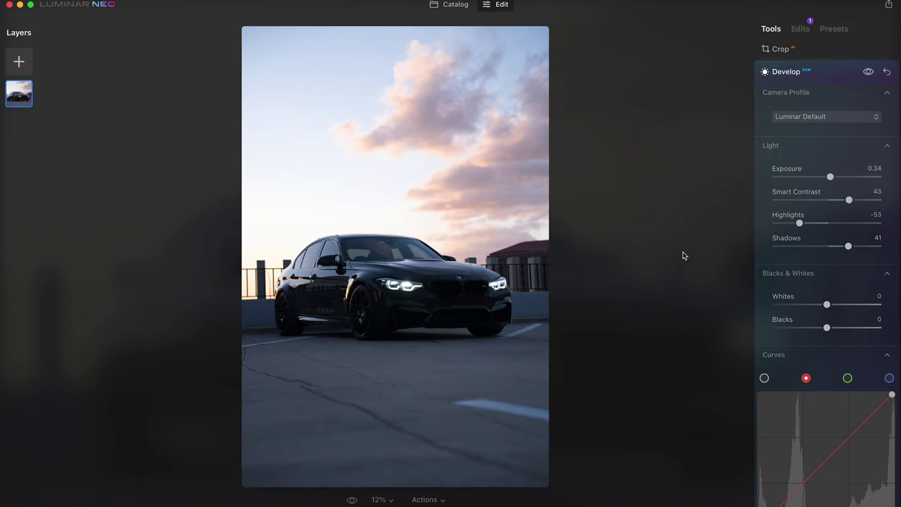
{"action": "key", "text": "backslash"}
{"action": "key", "text": "backslash"}
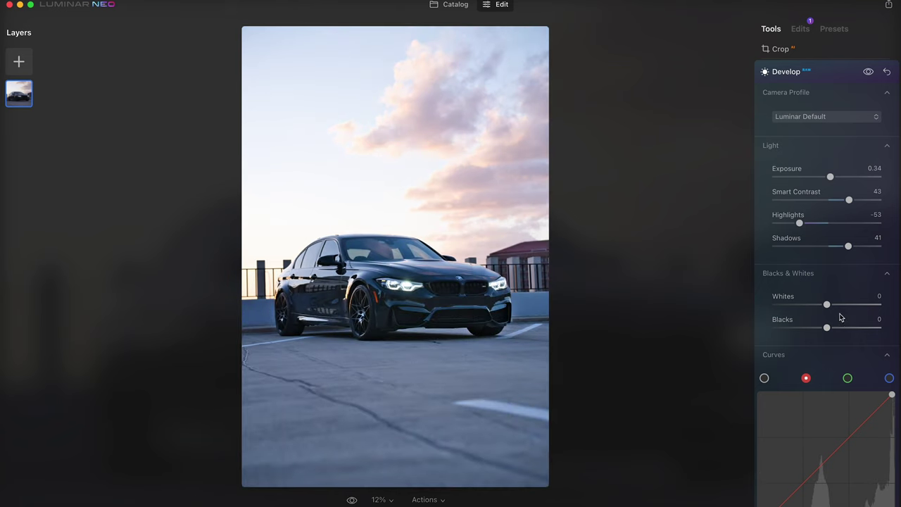
Move the black points of the red and green curves slightly inward to cool the car photo's shadows, balancing the two channels
{"action": "scroll", "coordinate": [870, 310], "scroll_direction": "down", "scroll_amount": 3}
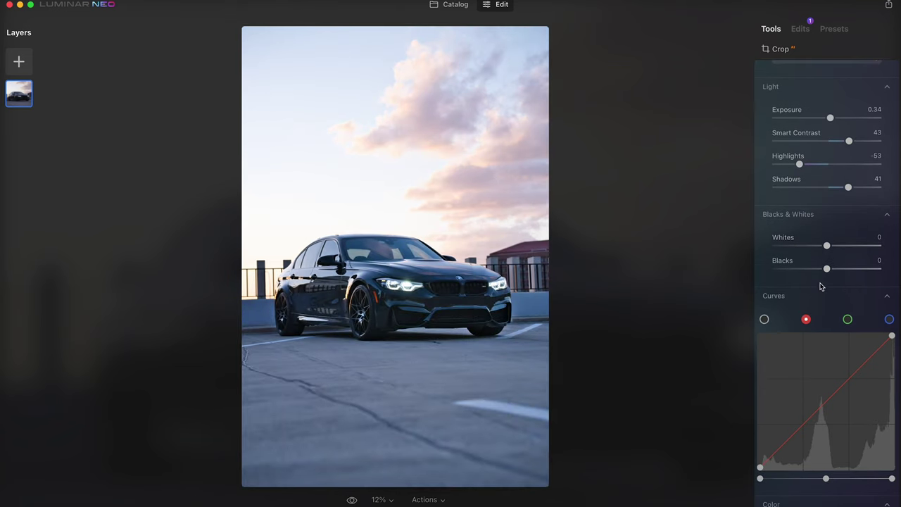
{"action": "scroll", "coordinate": [846, 283], "scroll_direction": "down", "scroll_amount": 5}
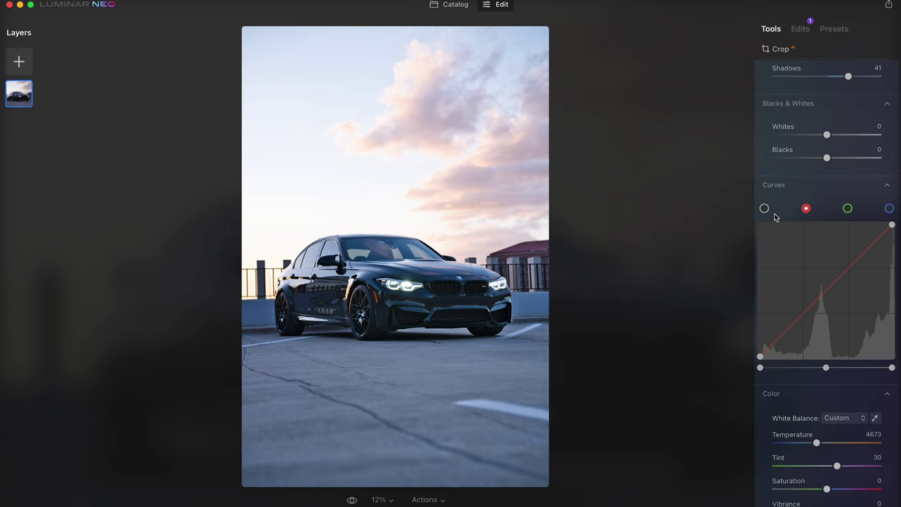
{"action": "left_click_drag", "start_coordinate": [761, 371], "coordinate": [766, 370]}
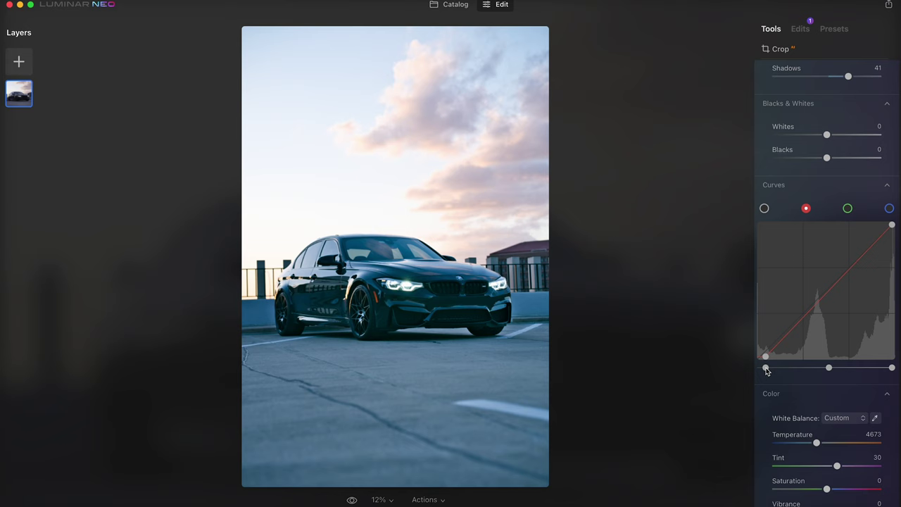
{"action": "left_click", "coordinate": [848, 209]}
{"action": "left_click_drag", "start_coordinate": [761, 369], "coordinate": [766, 369]}
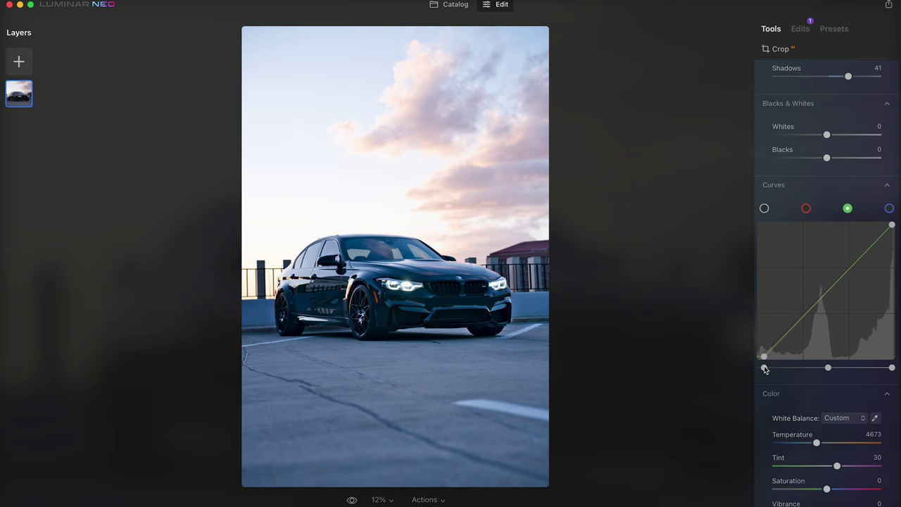
{"action": "left_click", "coordinate": [806, 209]}
{"action": "left_click_drag", "start_coordinate": [767, 370], "coordinate": [764, 370]}
Compare the car photo repeatedly with its original to judge the light and curve adjustments
{"action": "key", "text": "backslash"}
{"action": "key", "text": "backslash"}
{"action": "key", "text": "backslash"}
{"action": "key", "text": "backslash"}
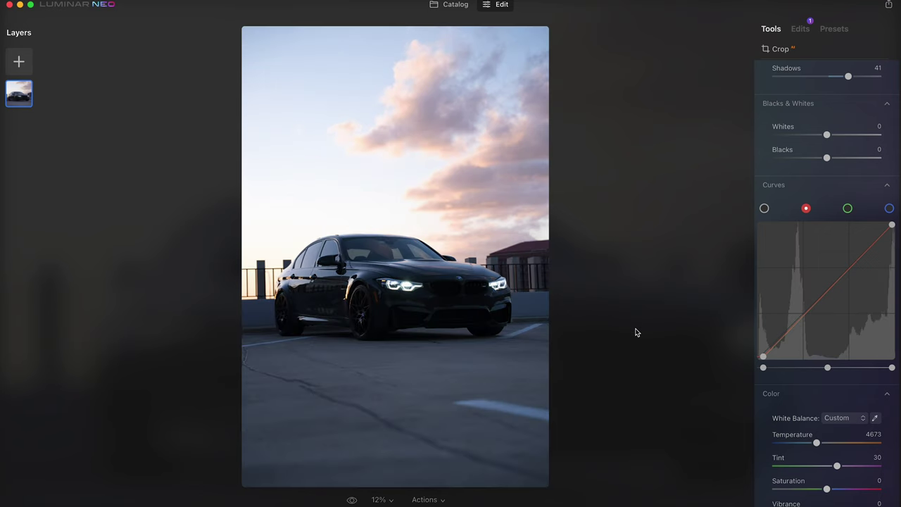
{"action": "key", "text": "backslash"}
{"action": "key", "text": "backslash"}
{"action": "key", "text": "backslash"}
{"action": "key", "text": "backslash"}
{"action": "key", "text": "backslash"}
{"action": "key", "text": "backslash"}
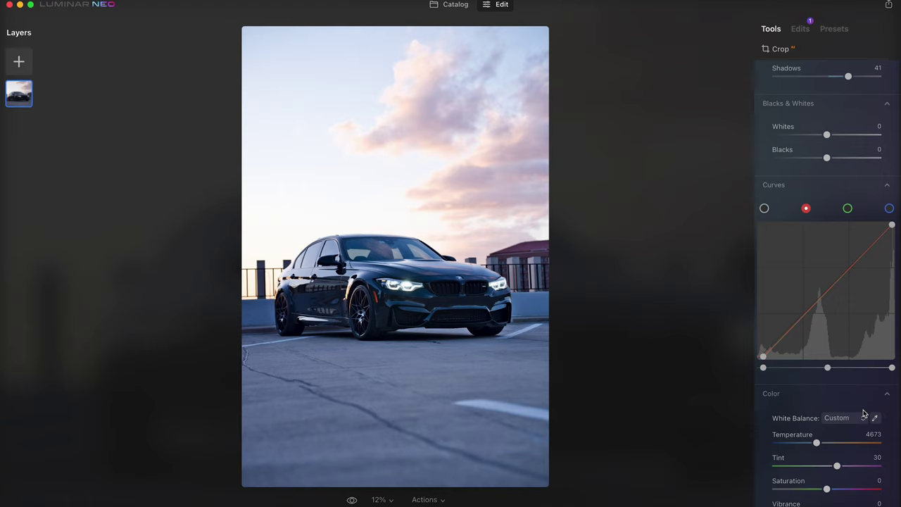
Warm the car photo's white balance by setting Temperature to 5547
{"action": "scroll", "coordinate": [864, 414], "scroll_direction": "down", "scroll_amount": 3}
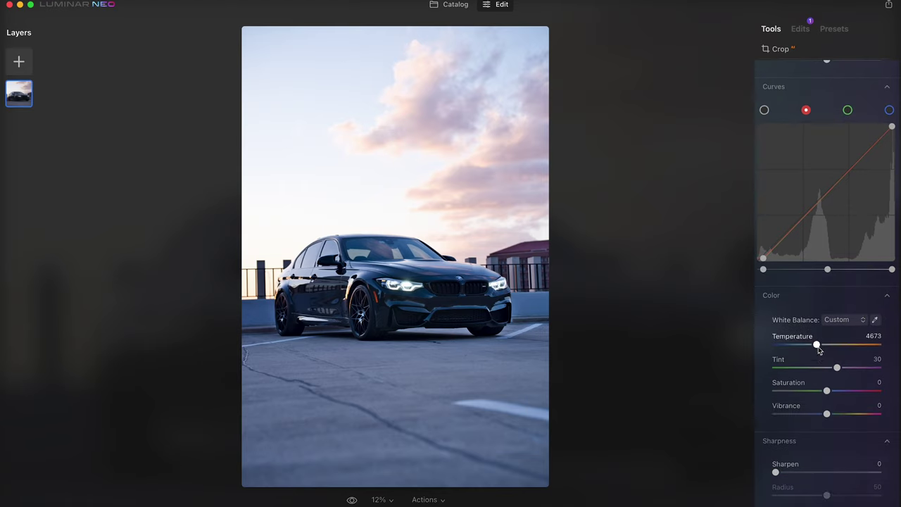
{"action": "left_click_drag", "start_coordinate": [818, 347], "coordinate": [825, 347]}
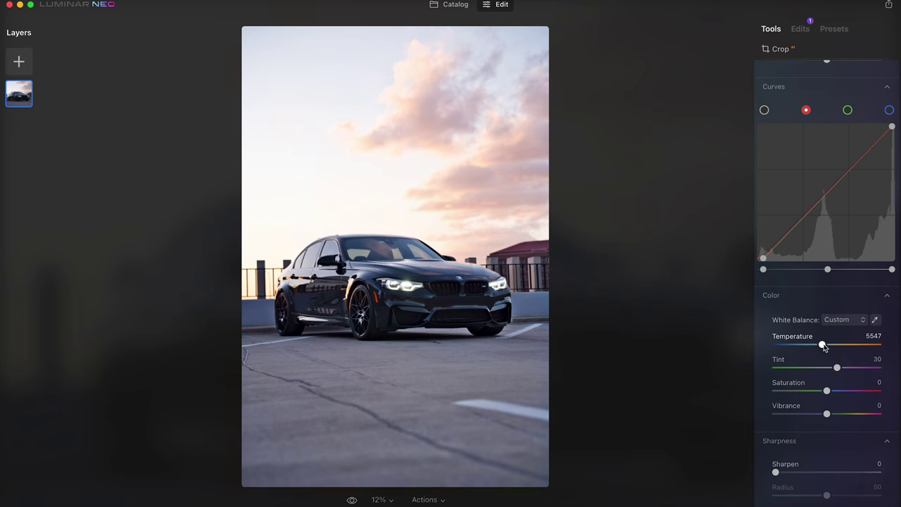